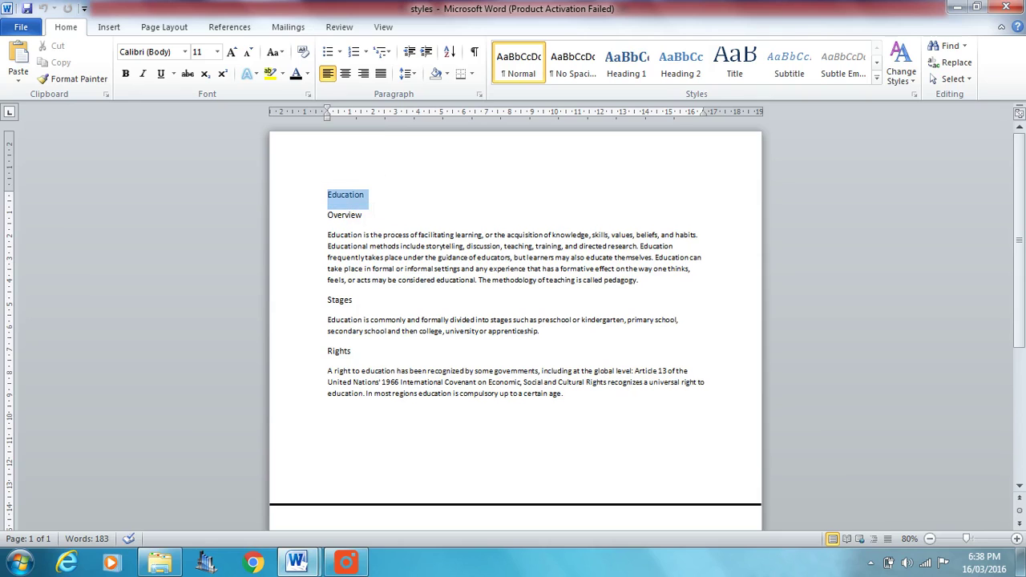
double_click(344, 215)
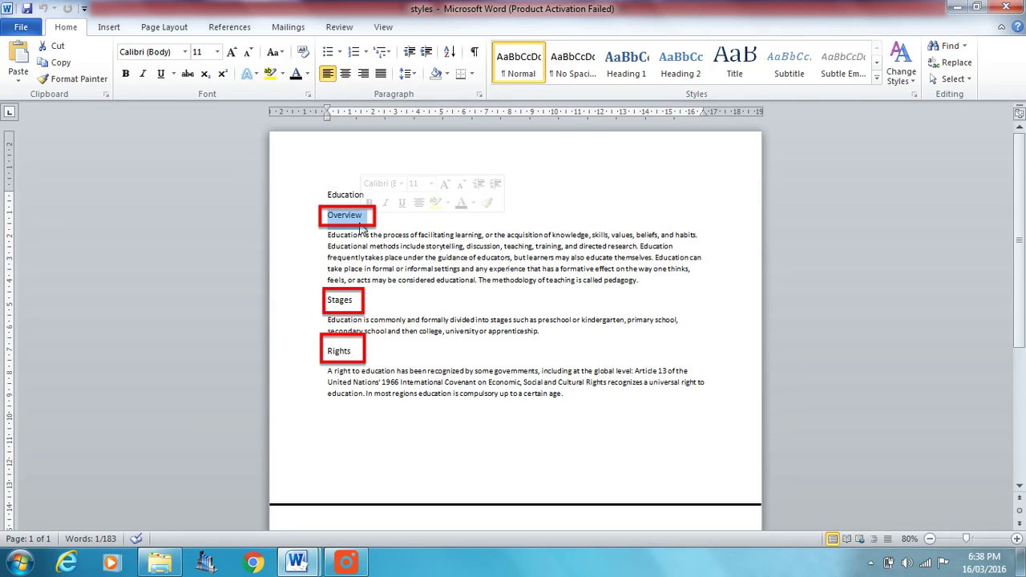
left_click_drag(327, 299, 350, 299)
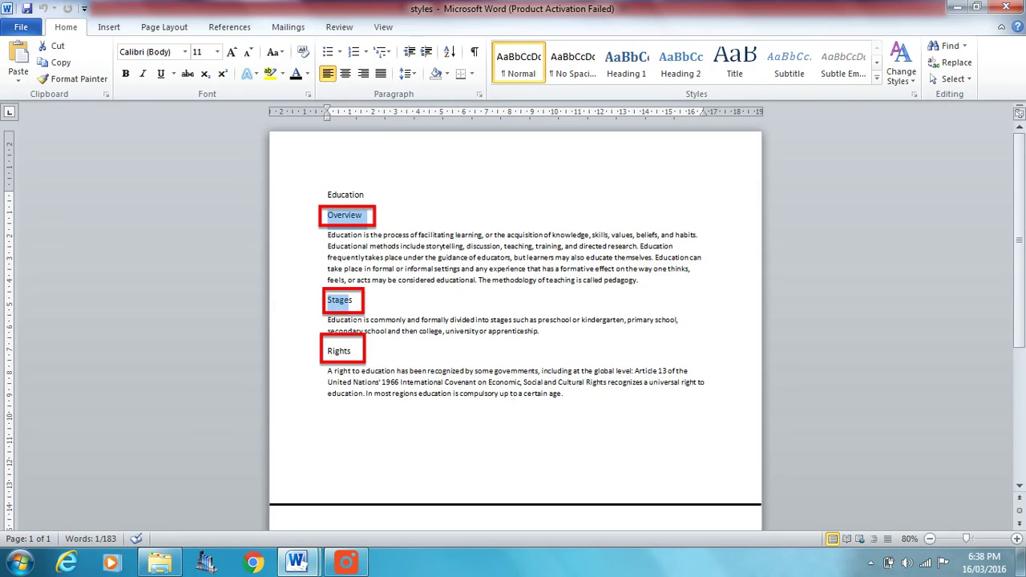
double_click(339, 351, "ctrl")
left_click(352, 351)
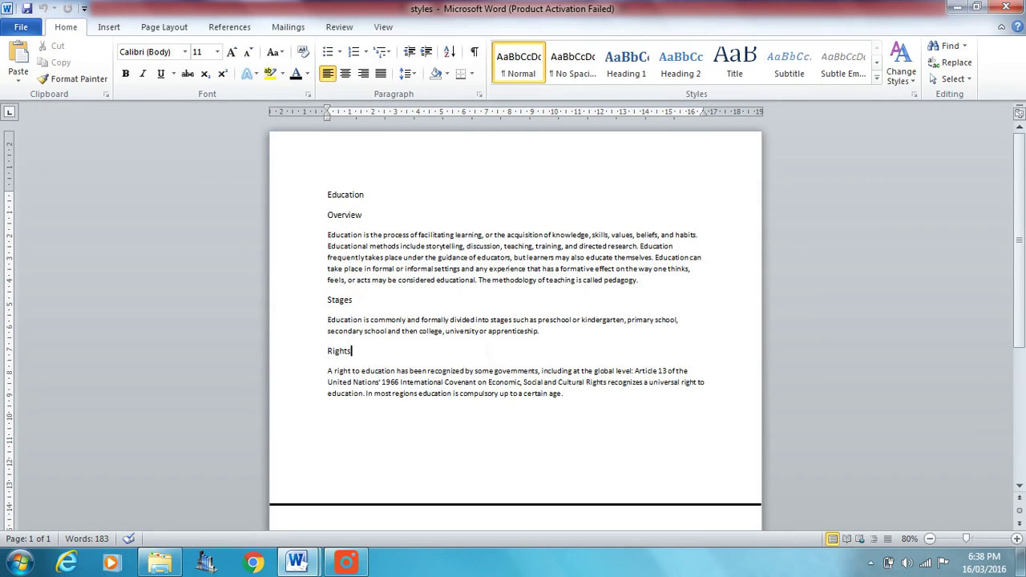
Format the "Education" heading in Times New Roman at 25 pt
scroll(476, 355, "down", 3)
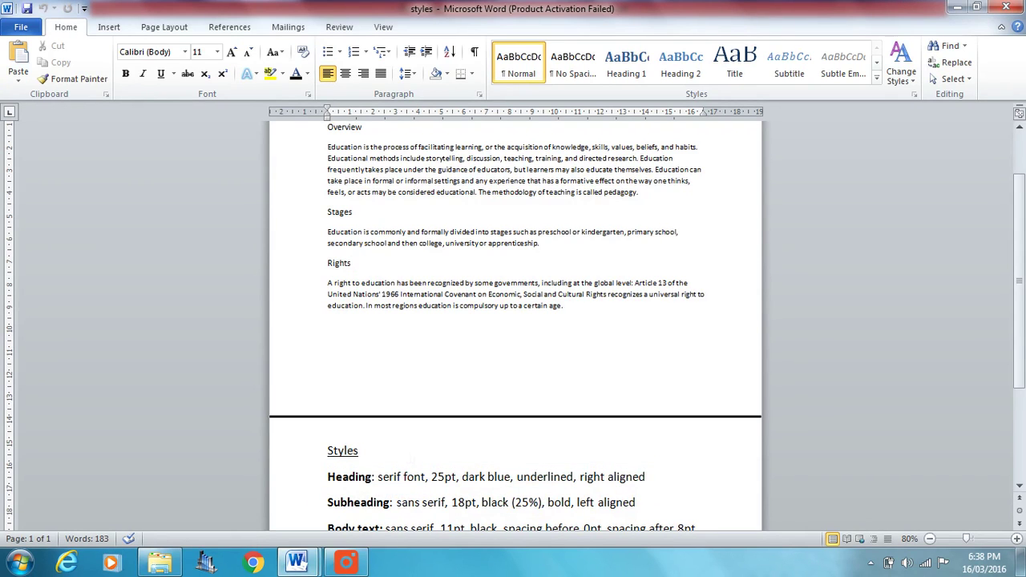
scroll(516, 321, "up", 1)
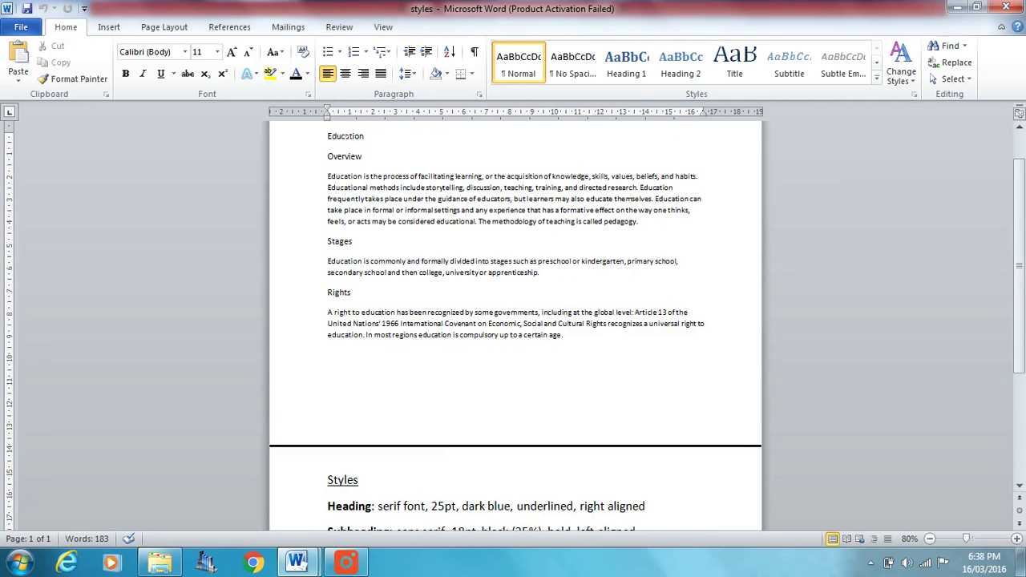
double_click(348, 136)
left_click(184, 51)
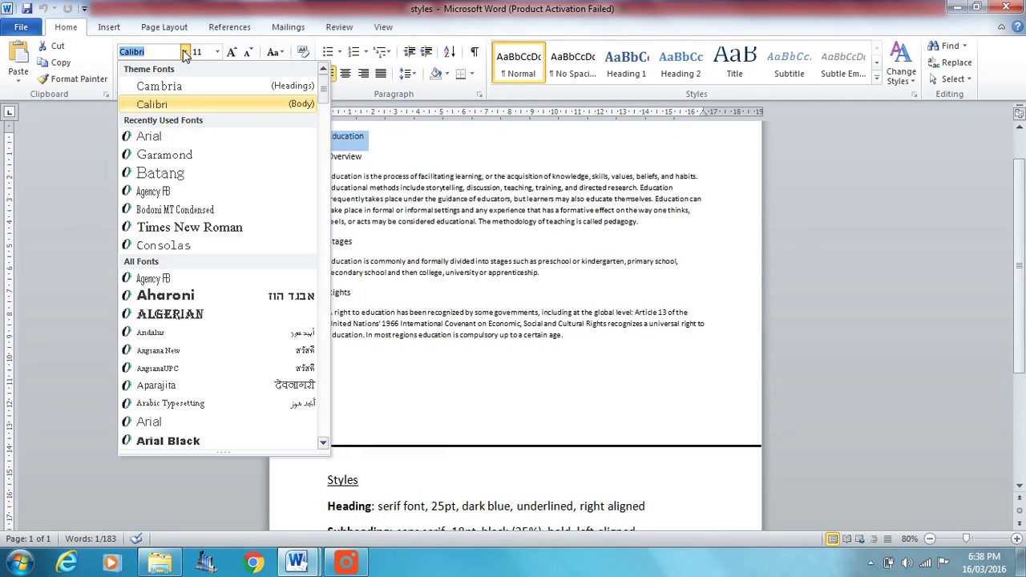
left_click(226, 229)
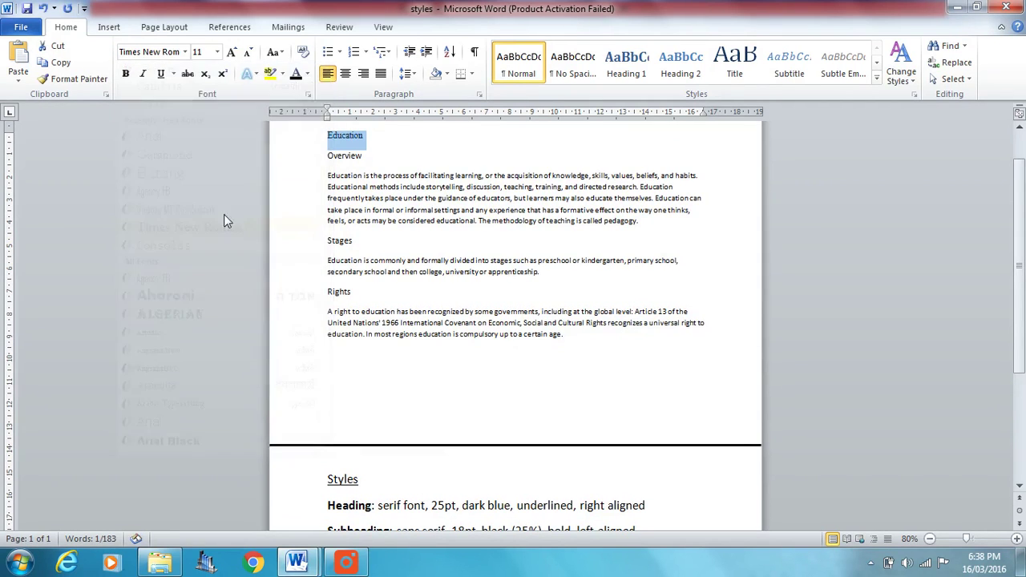
left_click(198, 52)
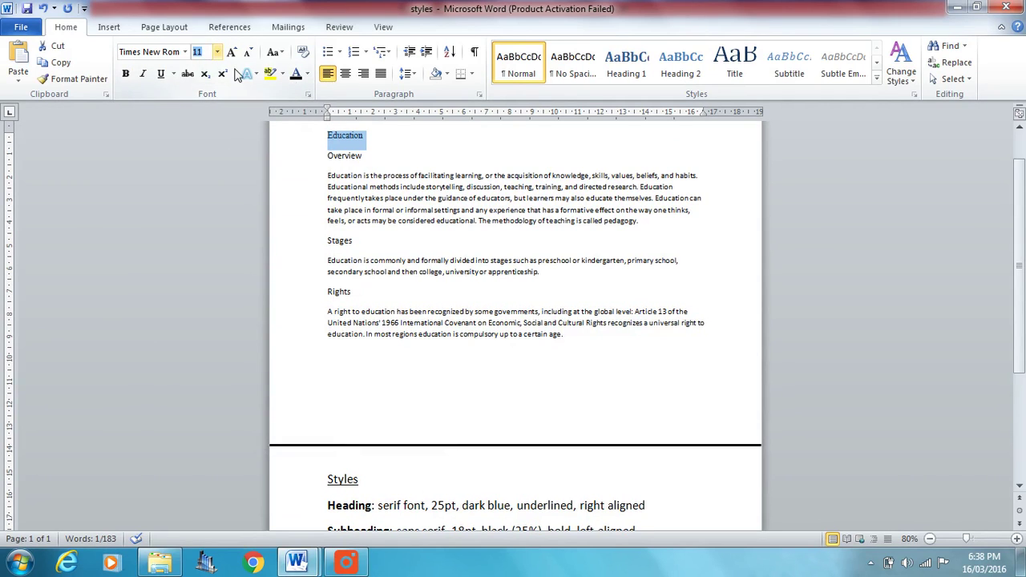
type("25")
key("Return")
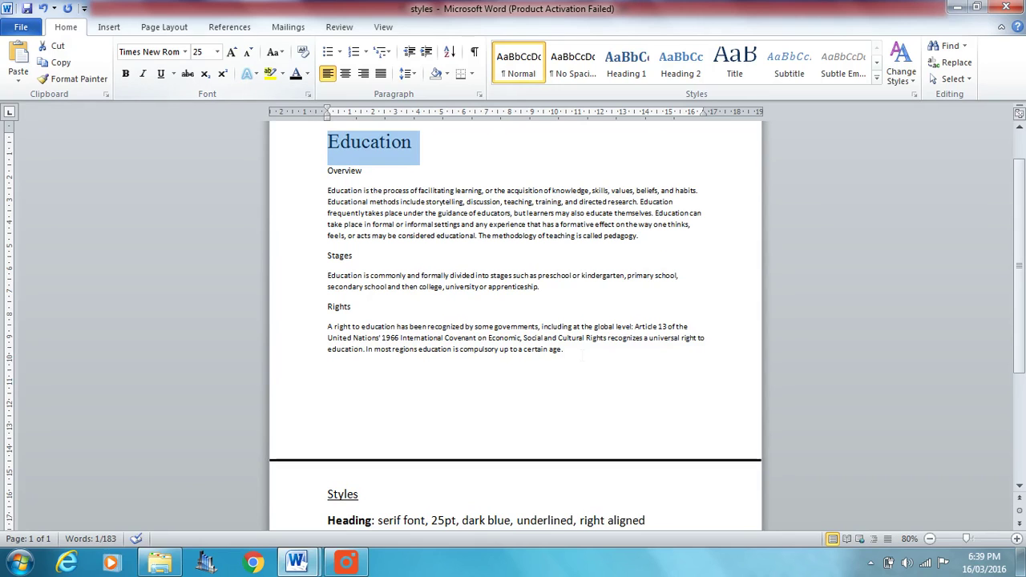
Make the "Education" heading dark blue, underlined and right aligned
left_click(306, 73)
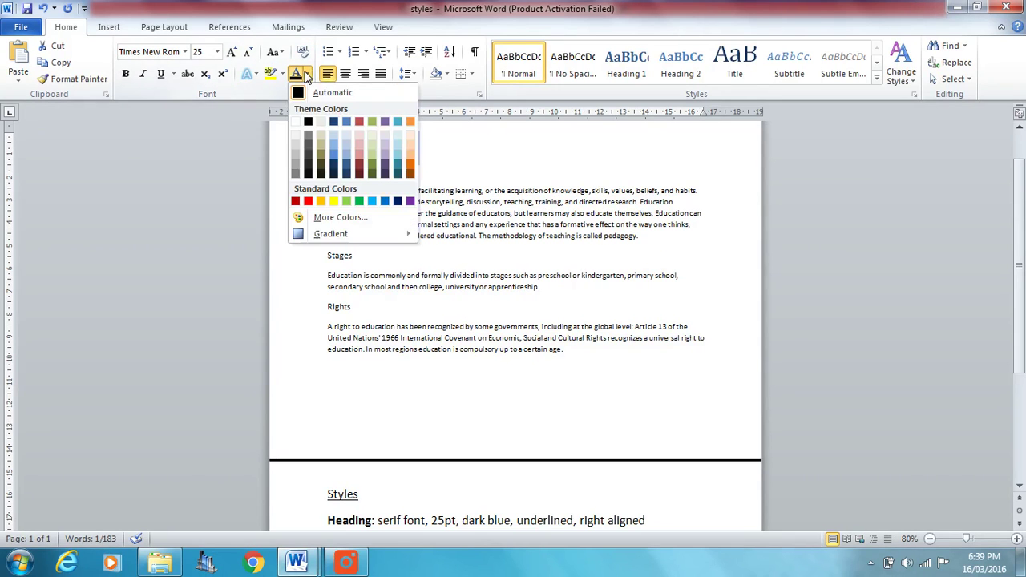
left_click(333, 173)
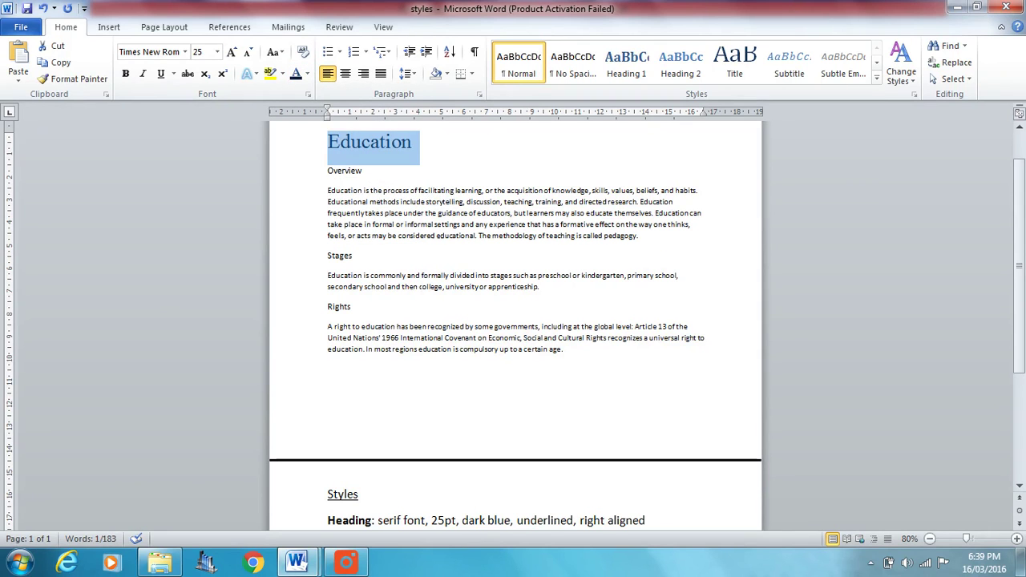
left_click(162, 74)
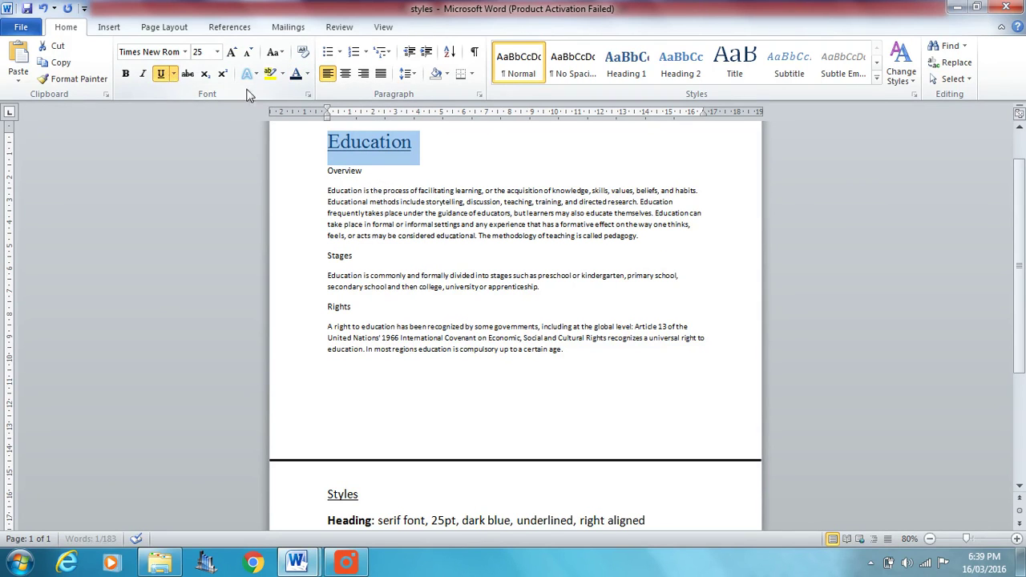
left_click(363, 73)
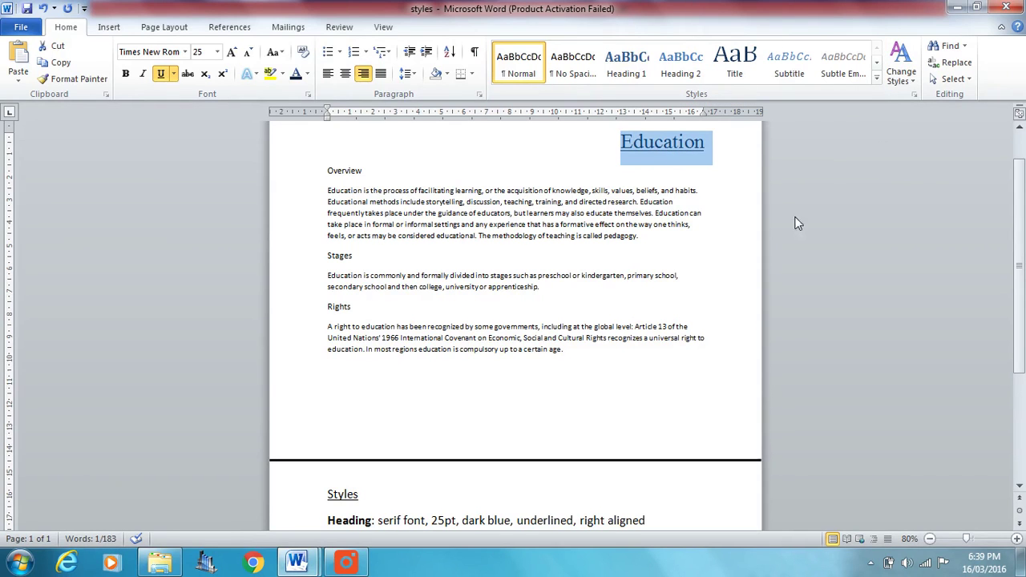
Save the formatting of the "Education" heading as a new quick style named "Heading1"
left_click(876, 77)
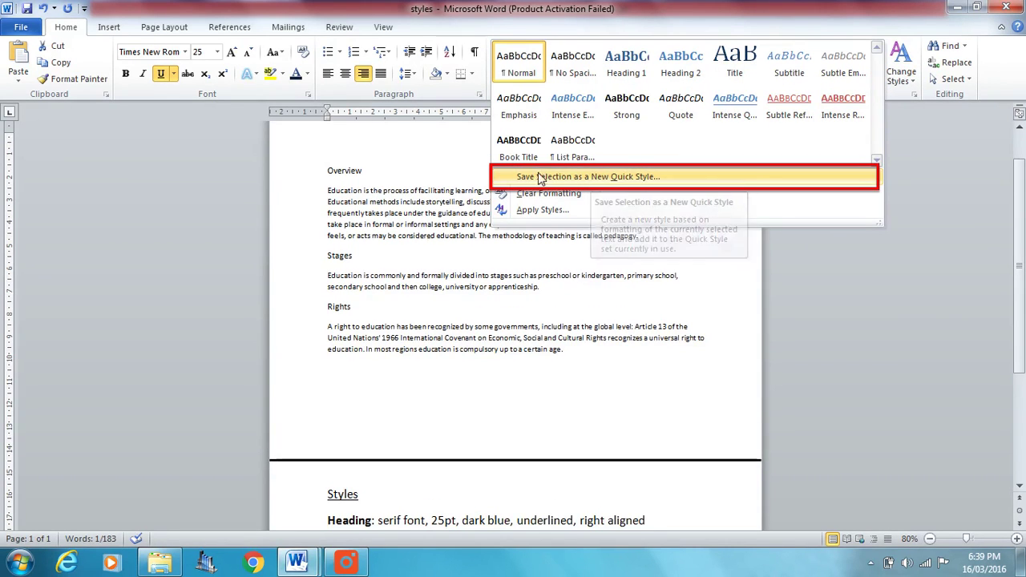
left_click(591, 177)
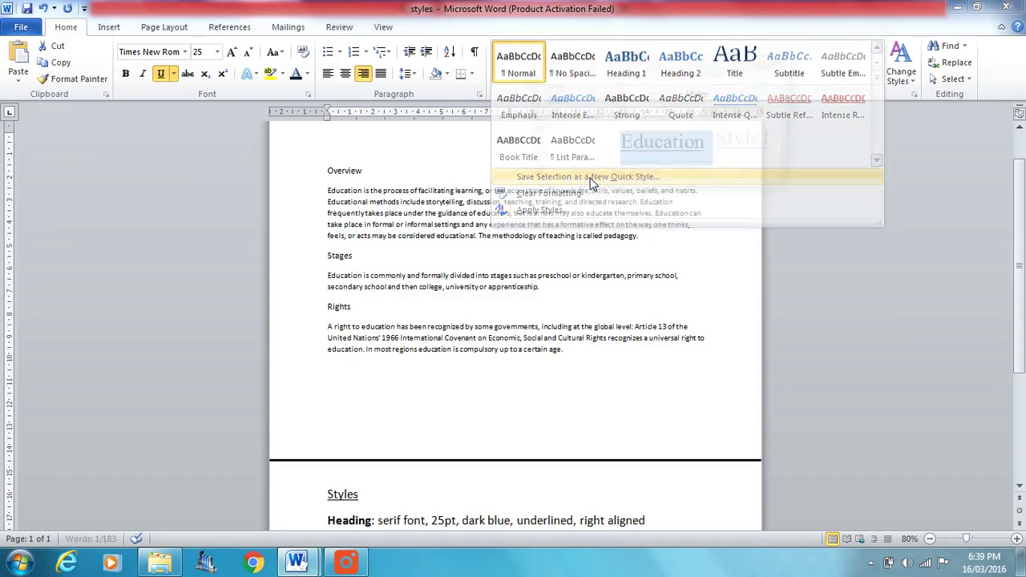
left_click_drag(653, 89, 389, 140)
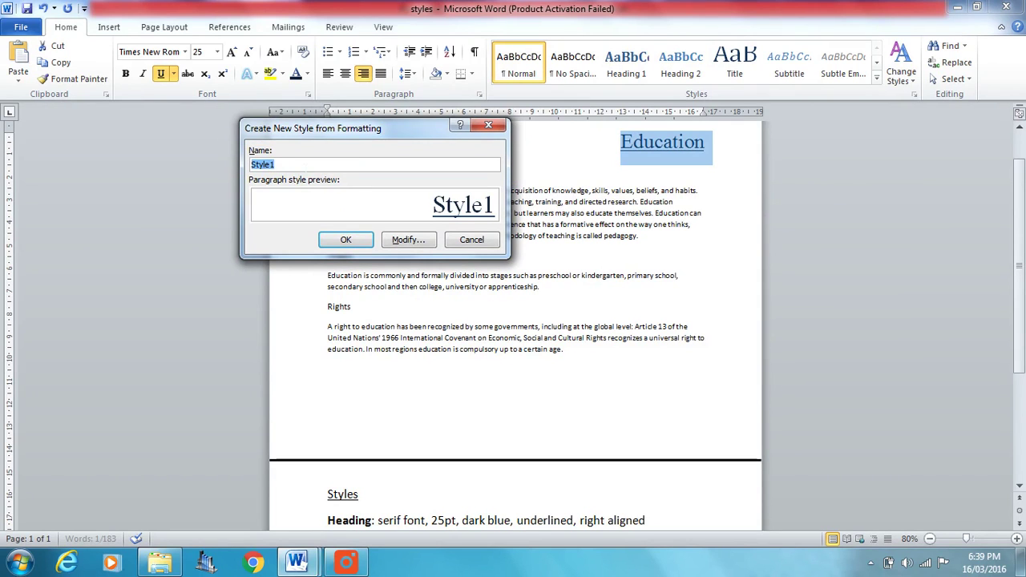
key("BackSpace")
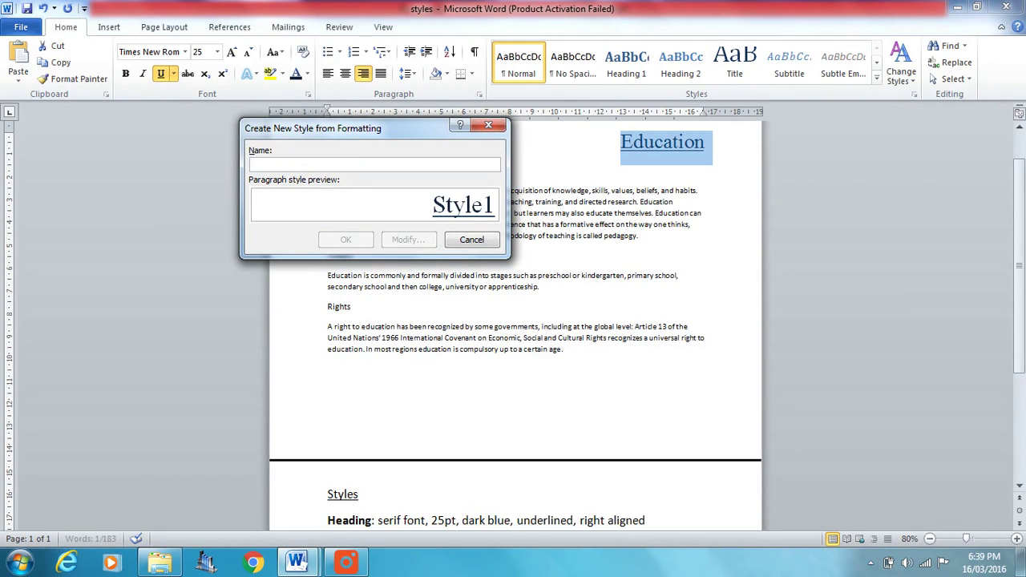
type("Hea")
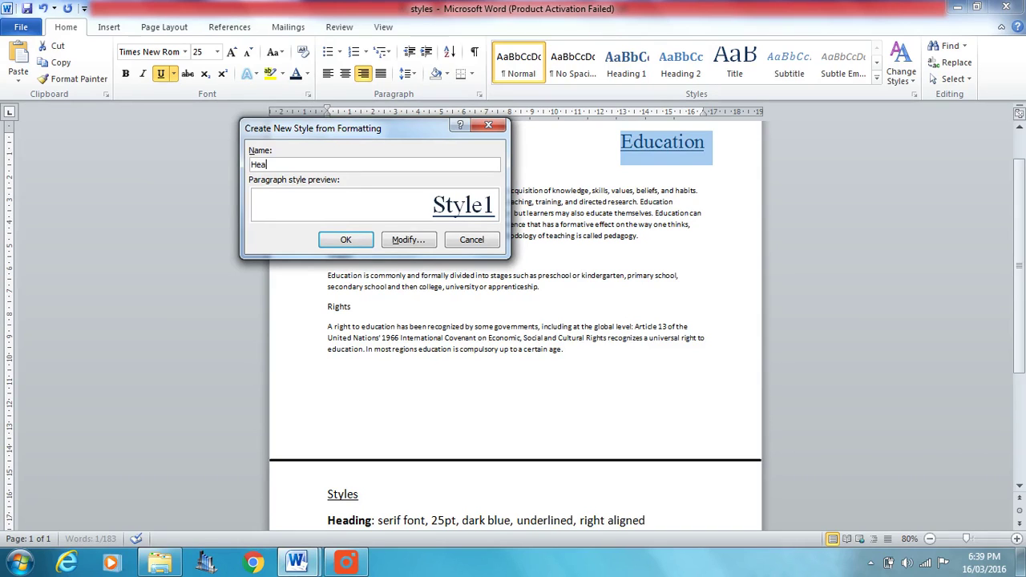
type("ding1")
left_click(340, 241)
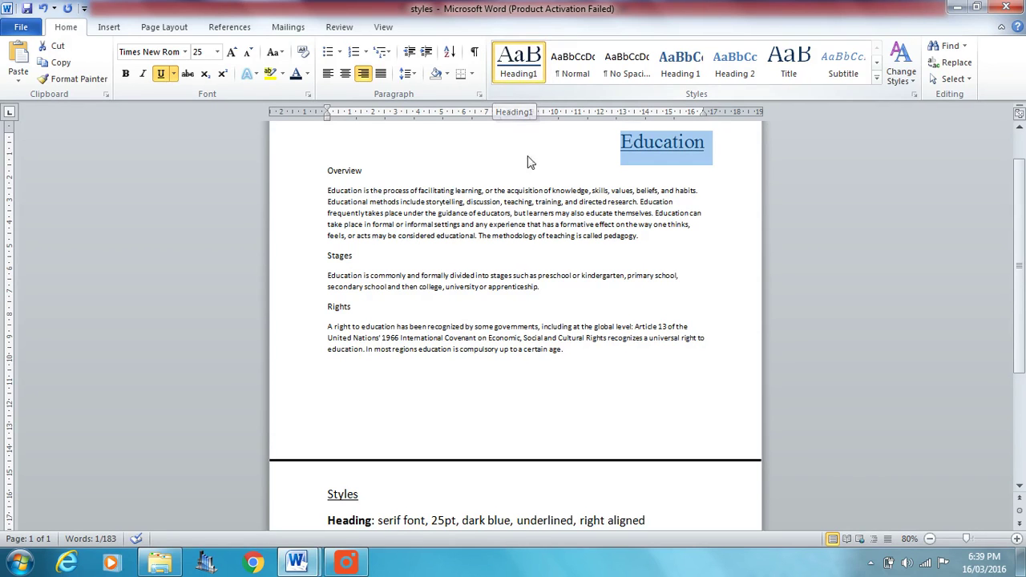
Format the "Overview" subheading in Arial at 18 pt
scroll(528, 160, "down", 2)
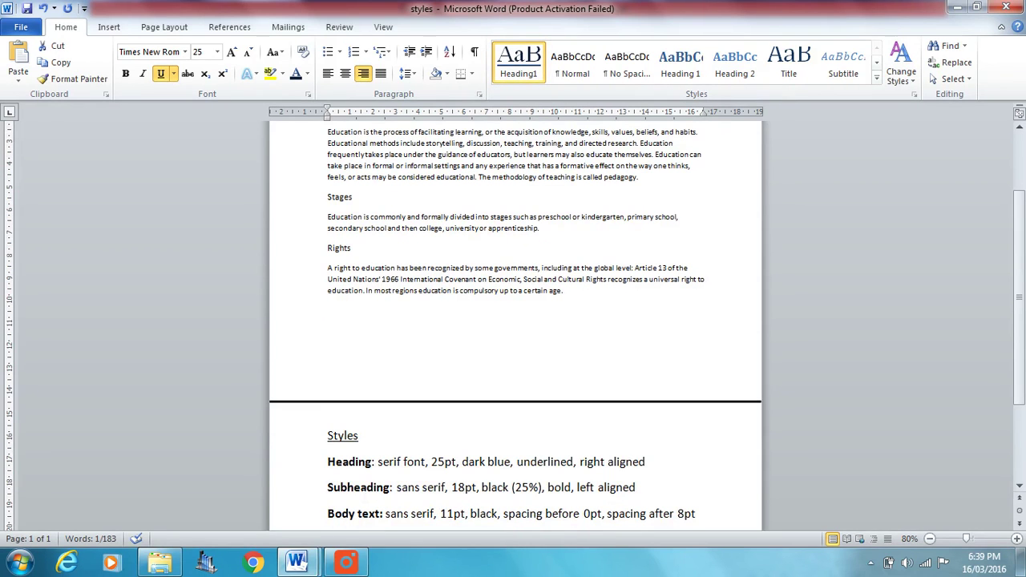
scroll(512, 321, "up", 3)
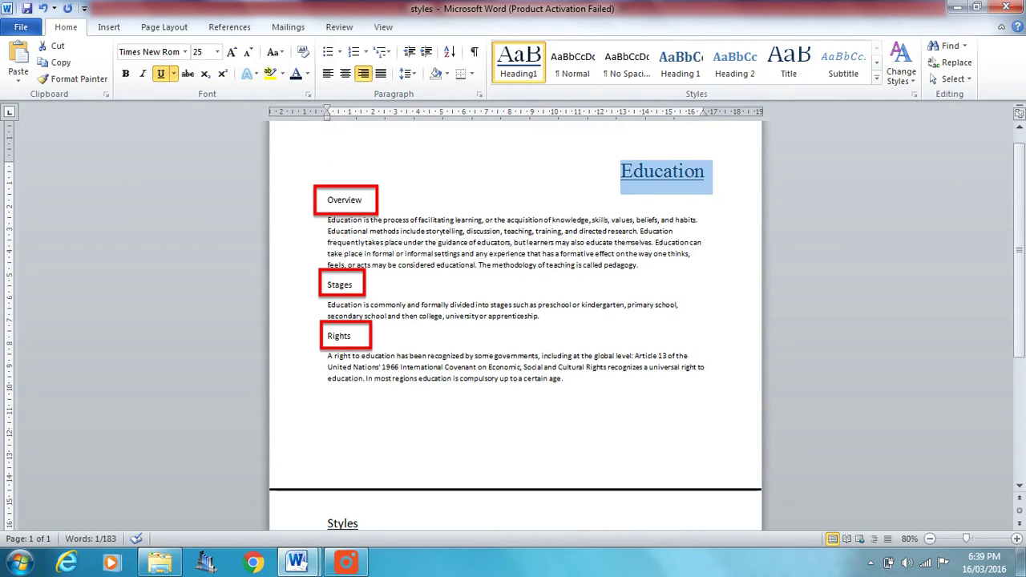
double_click(344, 201)
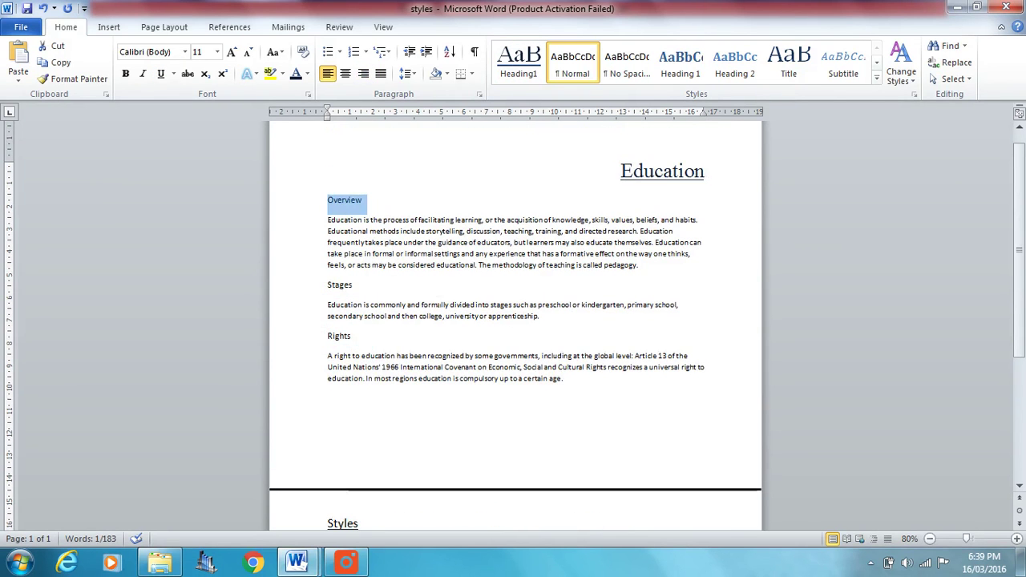
scroll(459, 328, "down", 2)
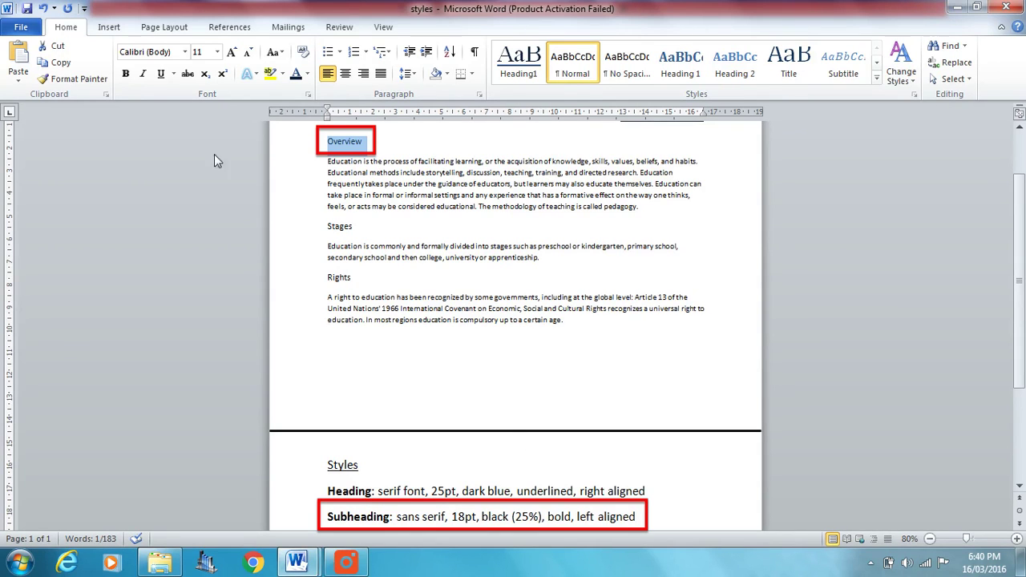
left_click(185, 52)
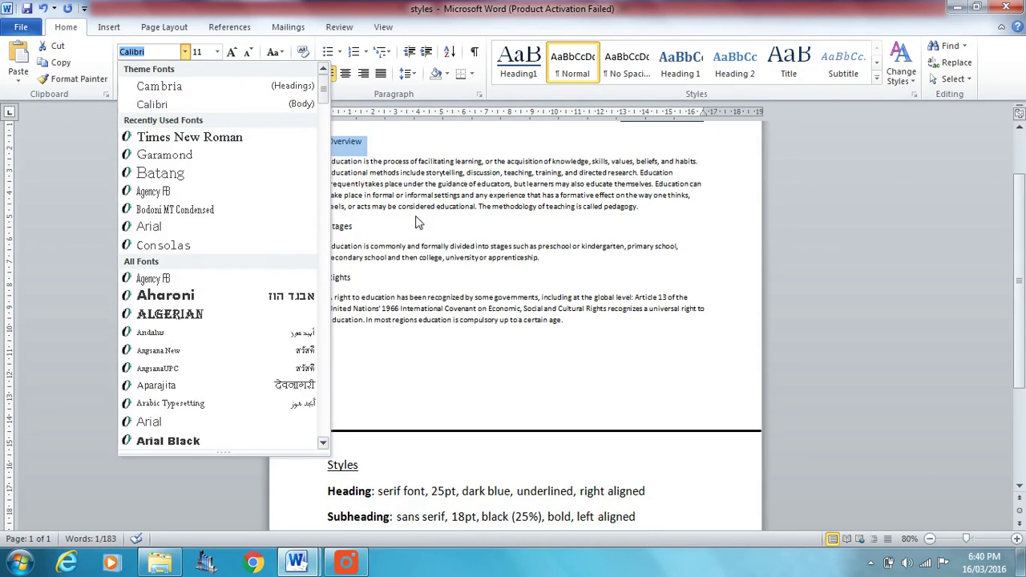
key("Escape")
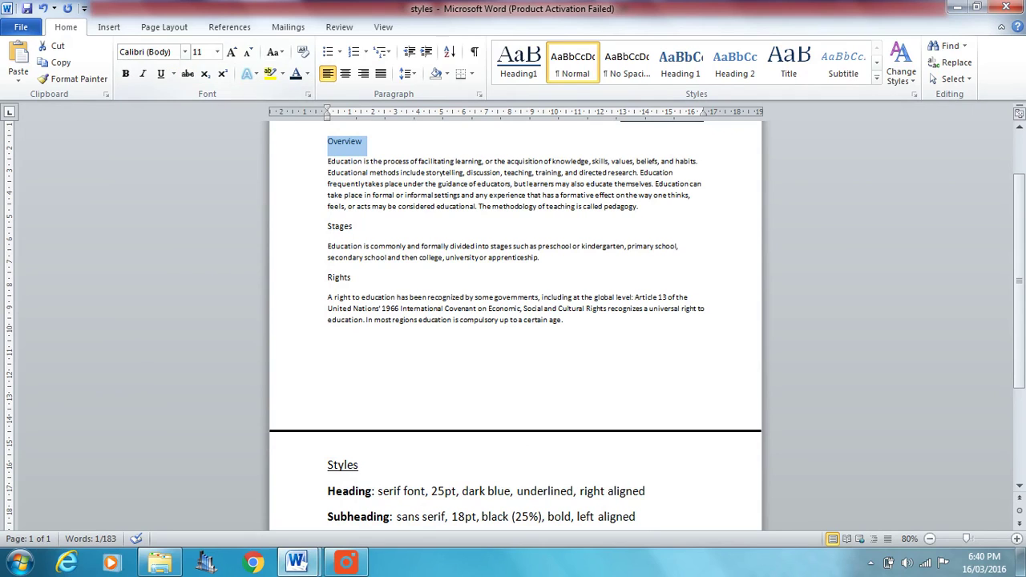
left_click(184, 53)
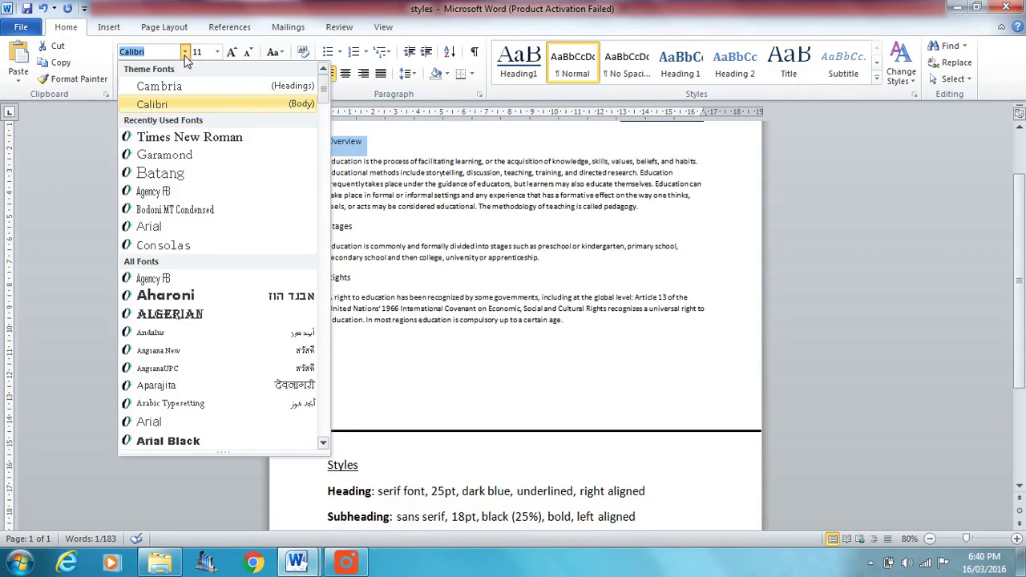
left_click(178, 229)
left_click(197, 51)
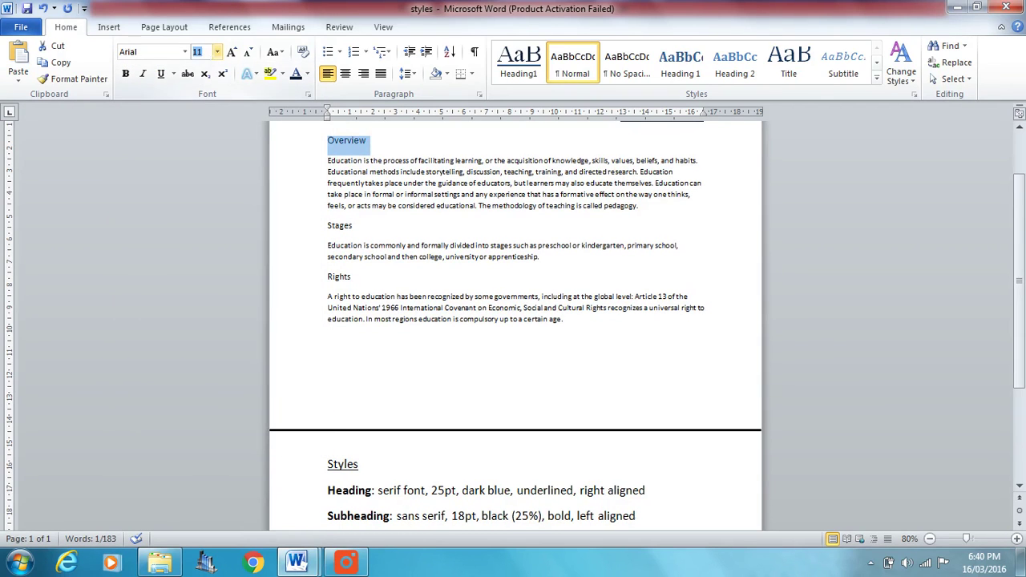
type("18")
key("Return")
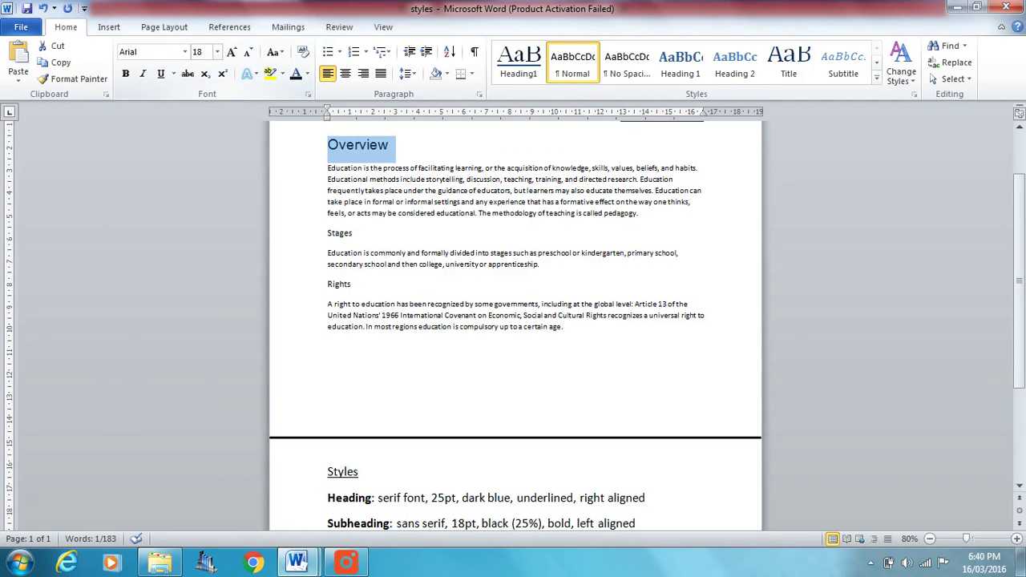
Color the "Overview" subheading black (25%) and make it bold
left_click(306, 74)
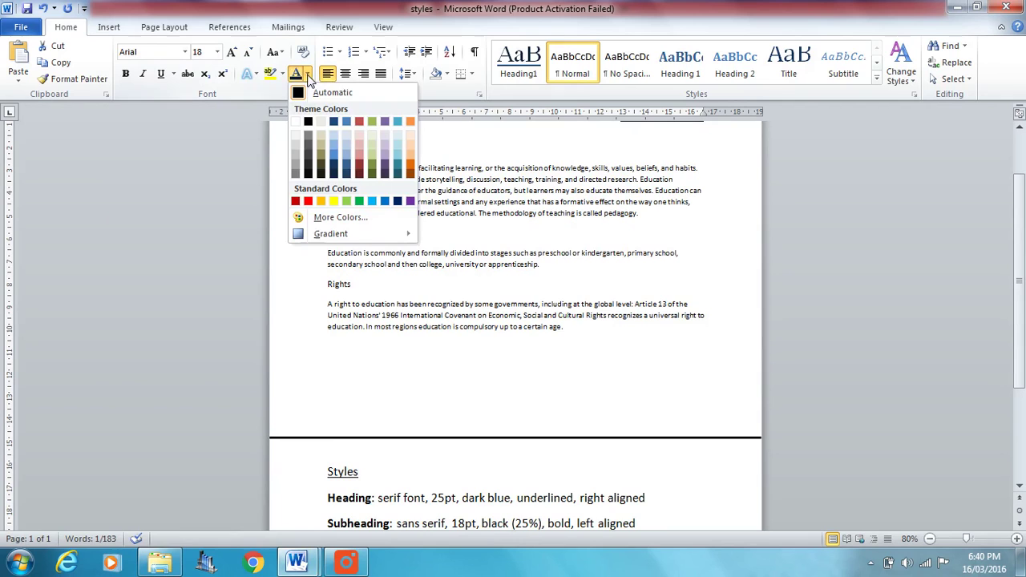
left_click(308, 159)
left_click(405, 149)
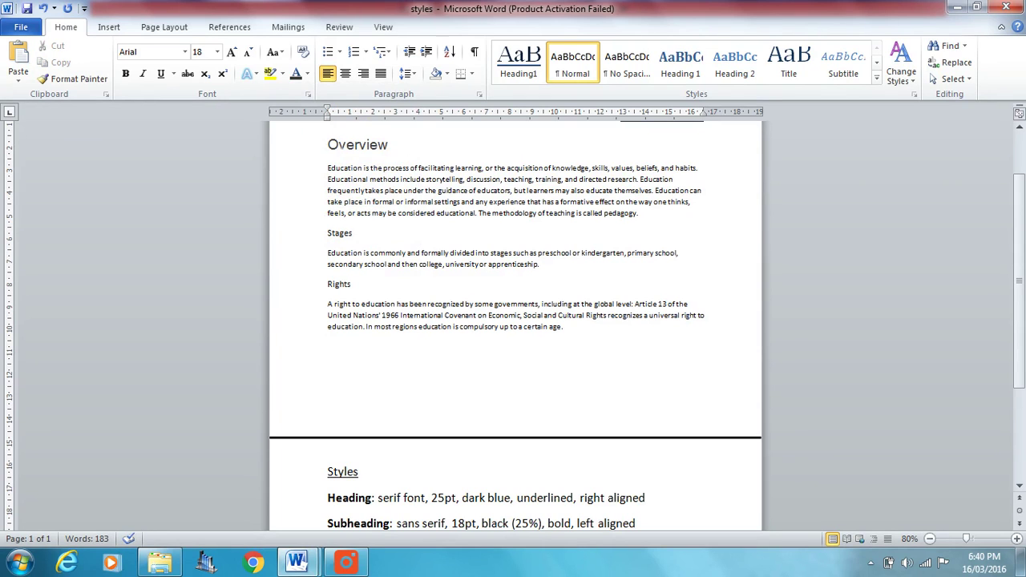
double_click(349, 151)
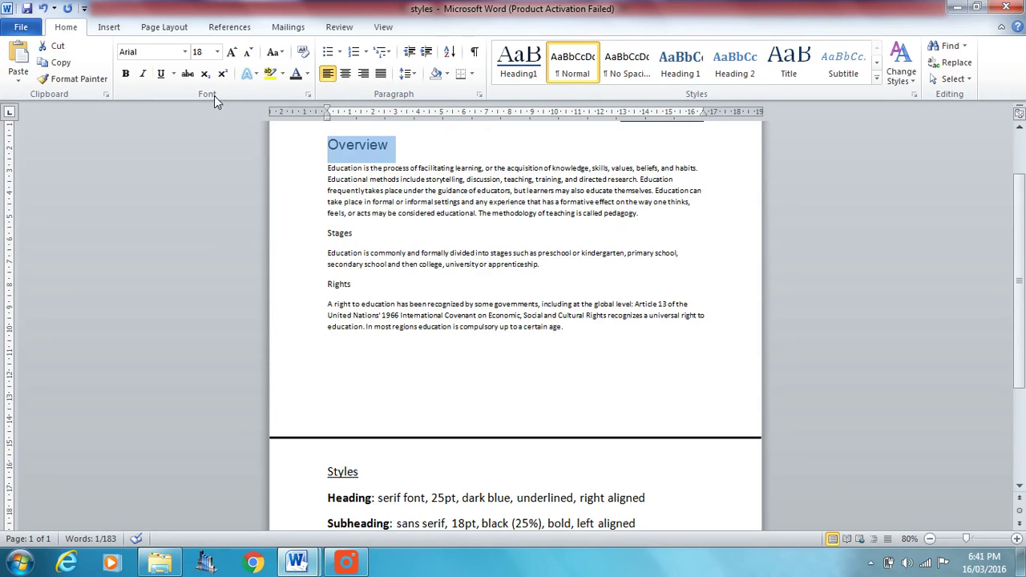
left_click(126, 74)
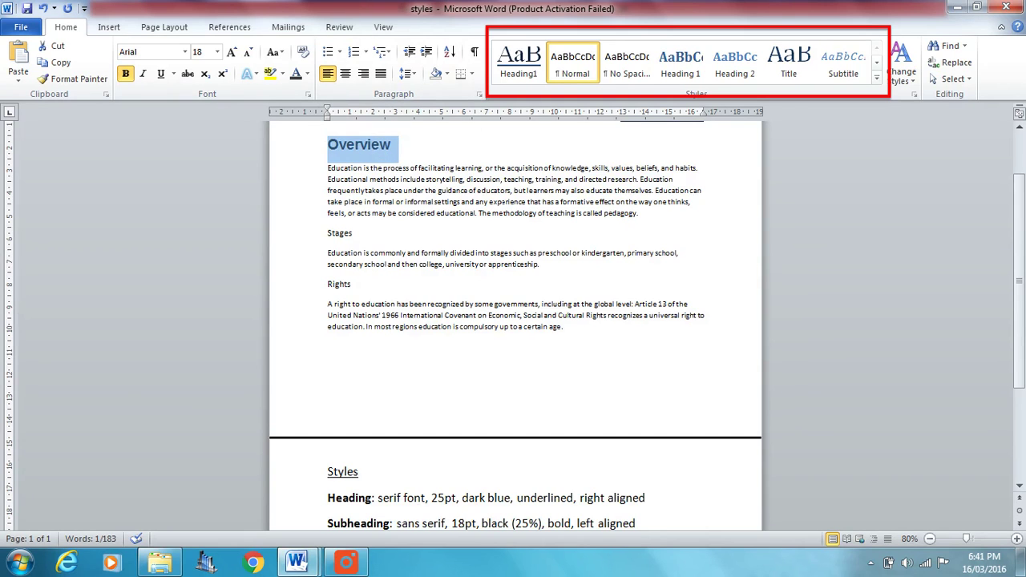
Save the formatting of the "Overview" subheading as a new quick style named "subheading1"
scroll(472, 210, "up", 2)
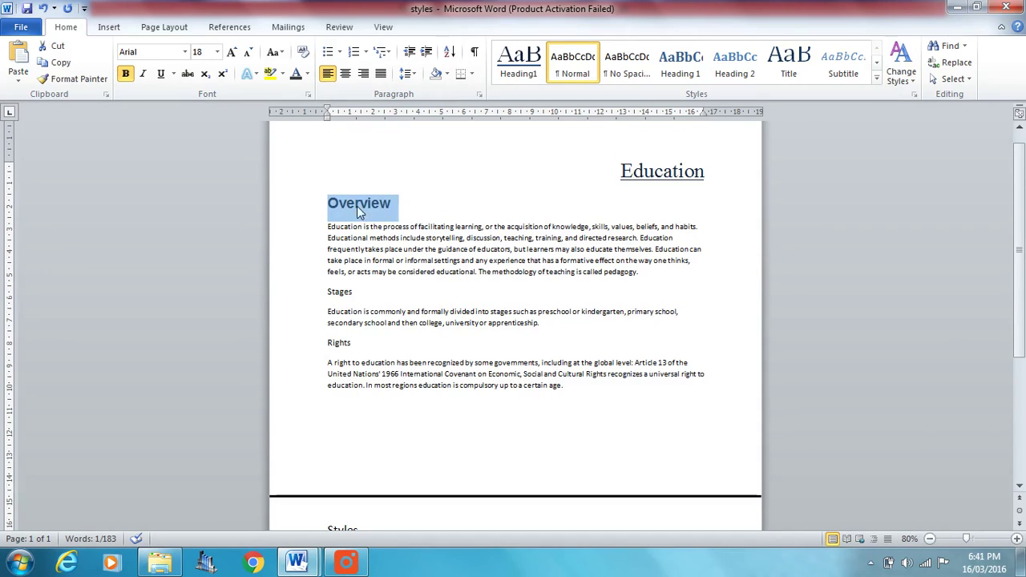
left_click(876, 78)
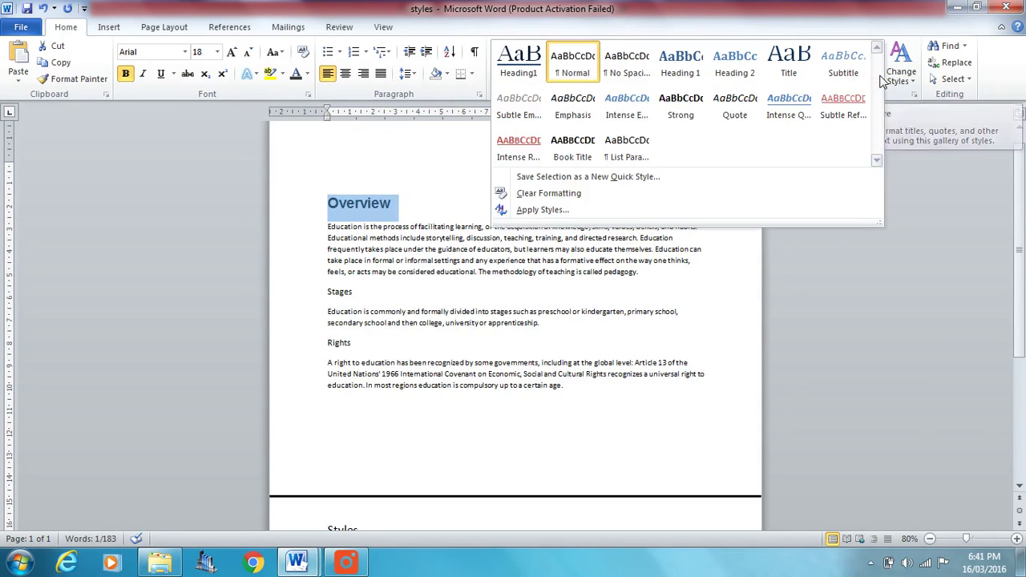
left_click(602, 177)
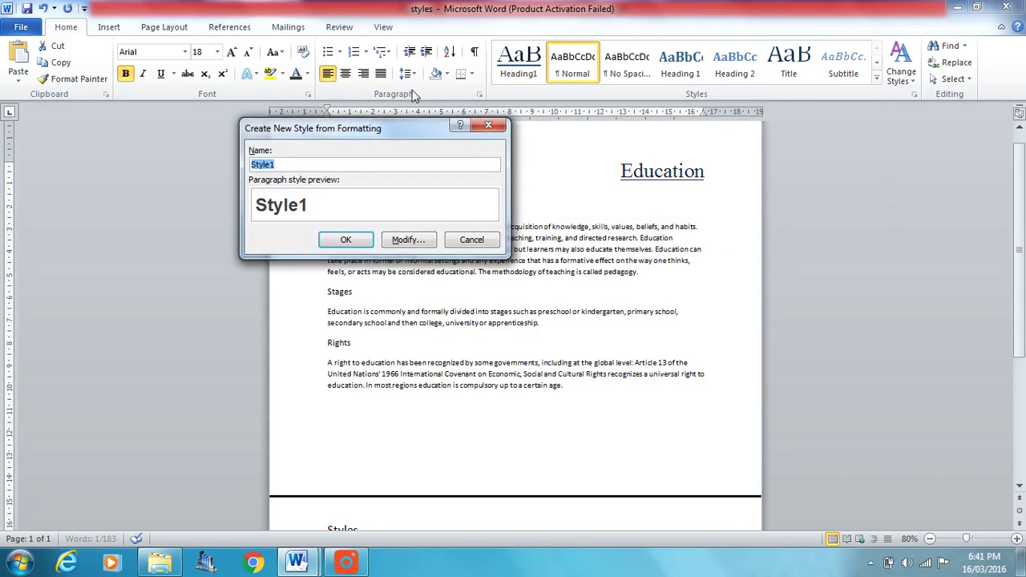
left_click_drag(419, 128, 683, 203)
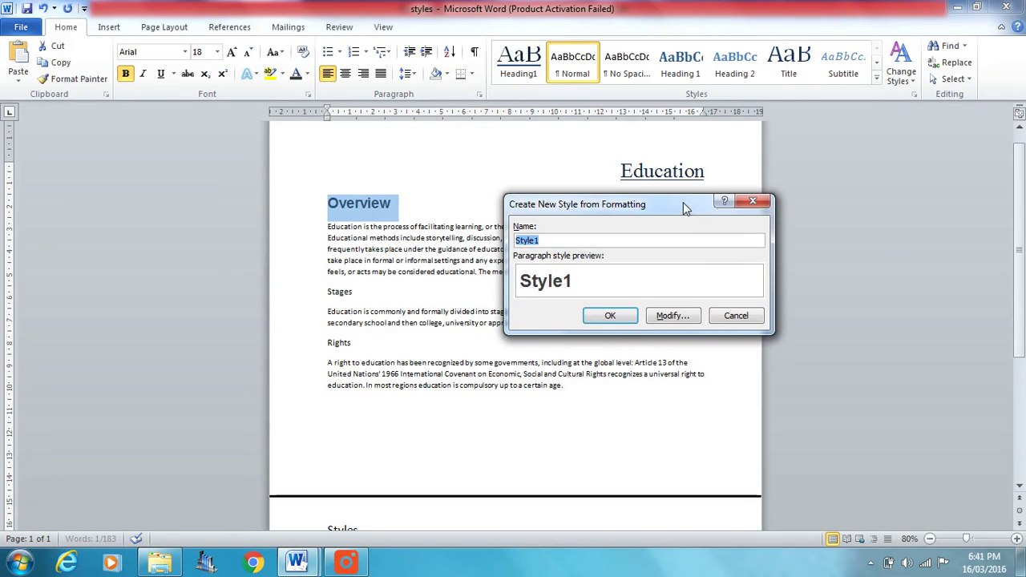
type("sub")
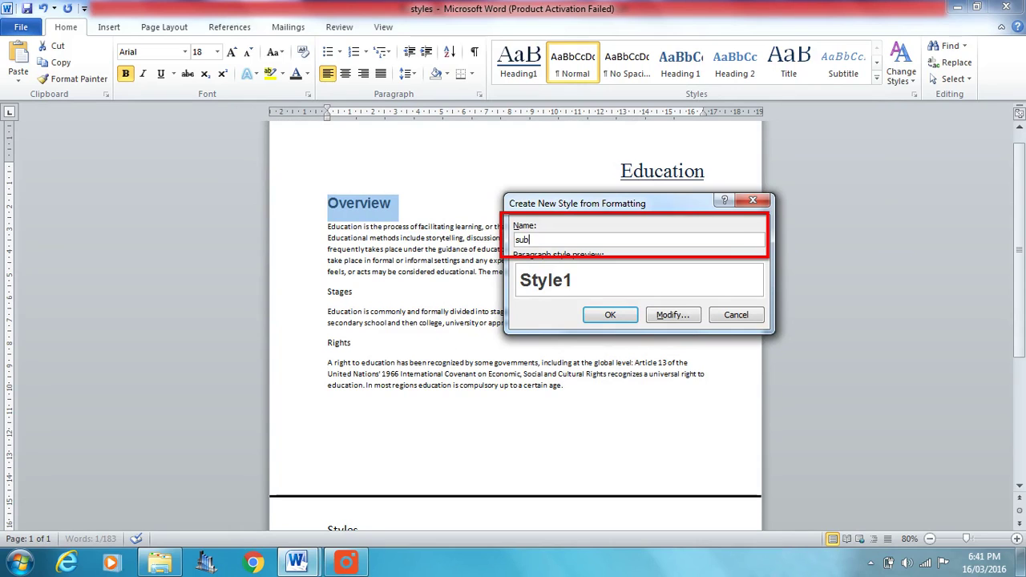
type("heading1")
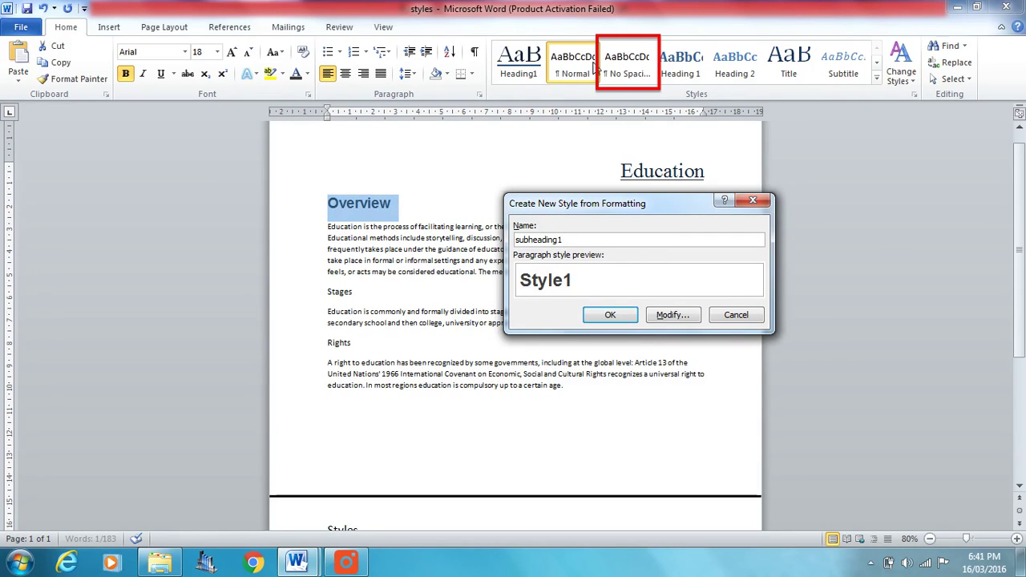
left_click(611, 315)
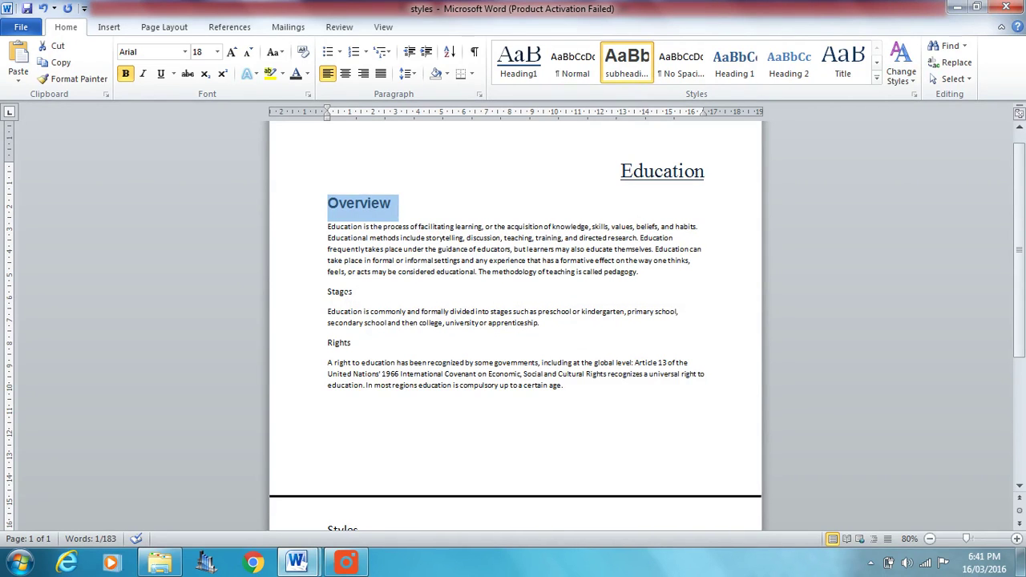
Apply the subheading1 style to the "Stages" and "Rights" subheadings together
double_click(340, 293)
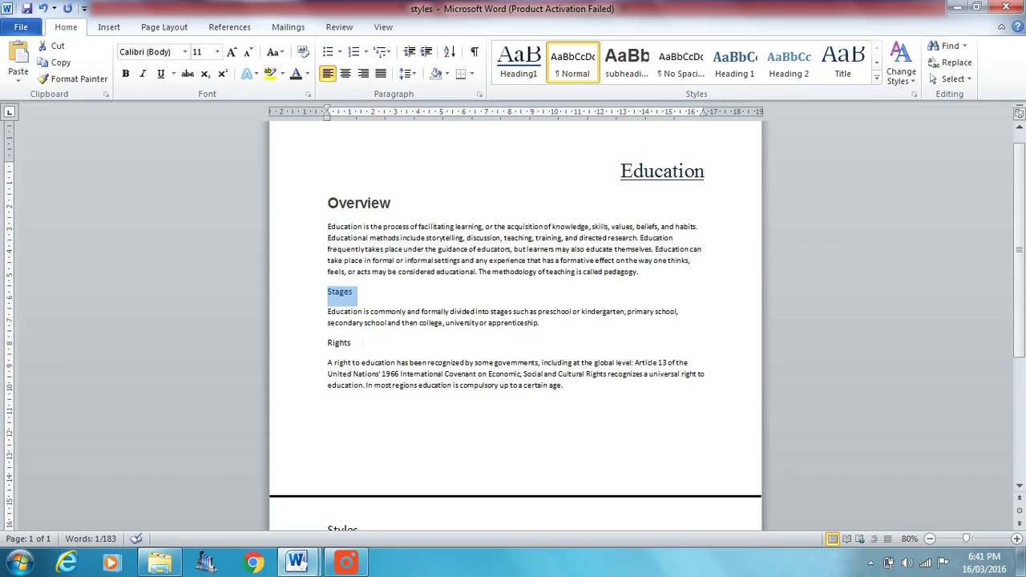
left_click_drag(327, 342, 350, 344)
left_click(627, 72)
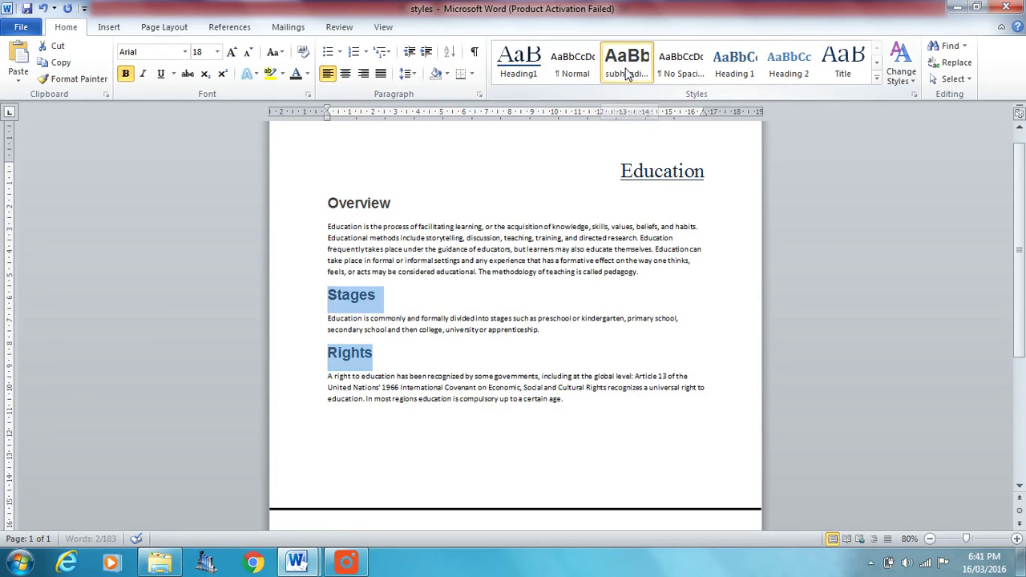
left_click(395, 299)
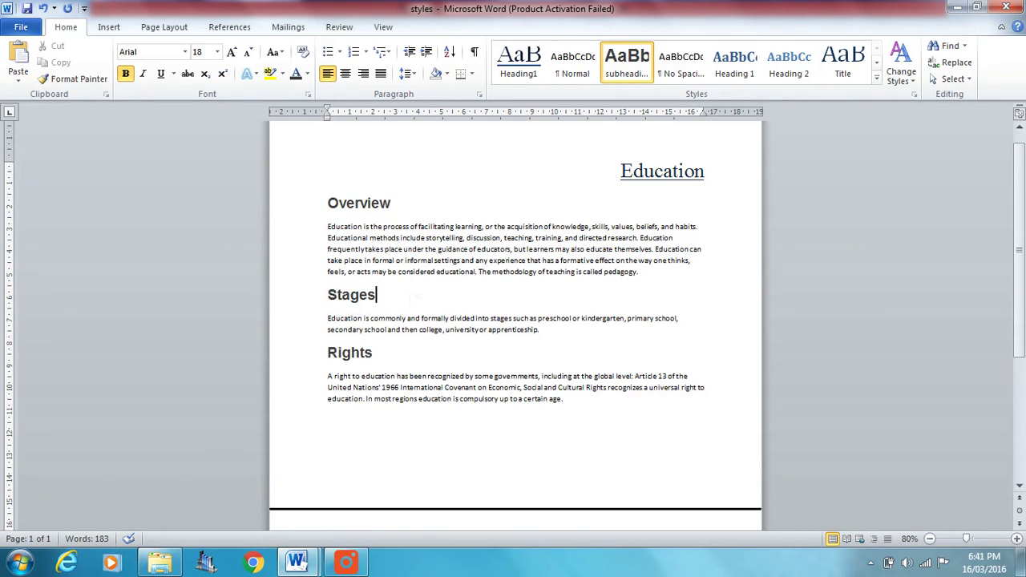
Format the body paragraph under "Overview" in Arial at 11 pt with the automatic black font color
scroll(420, 303, "down", 3)
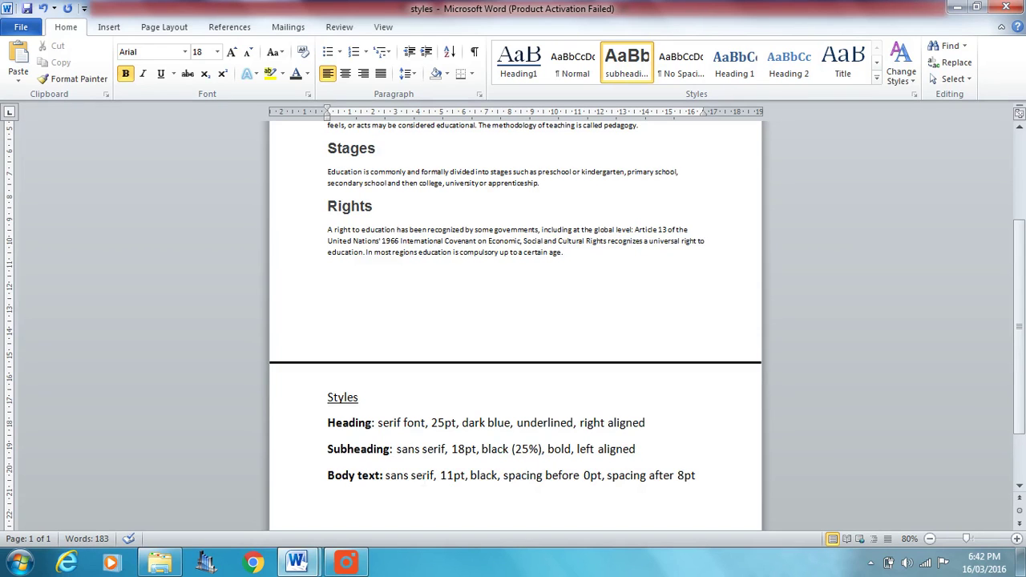
scroll(515, 320, "up", 2)
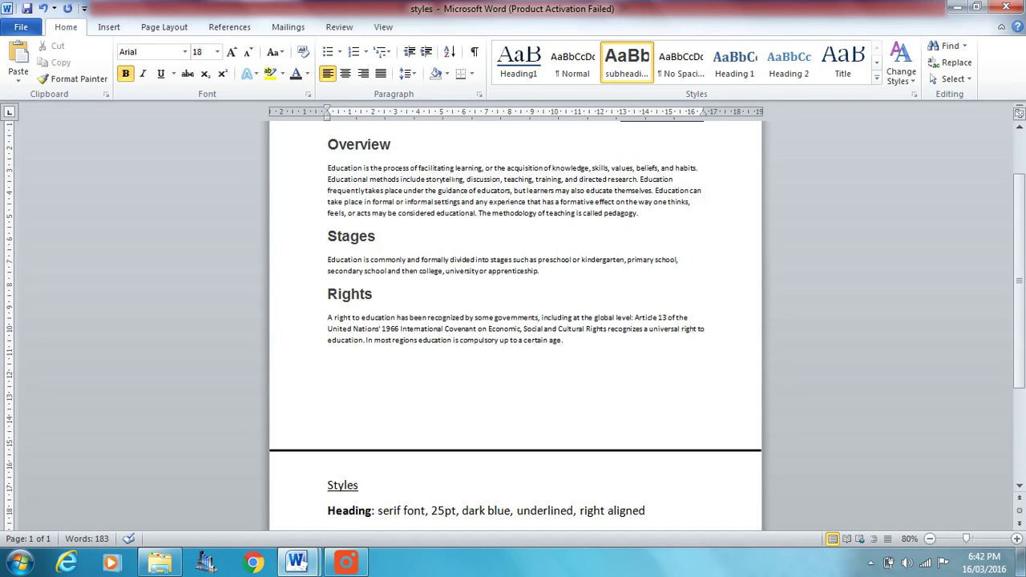
triple_click(454, 192)
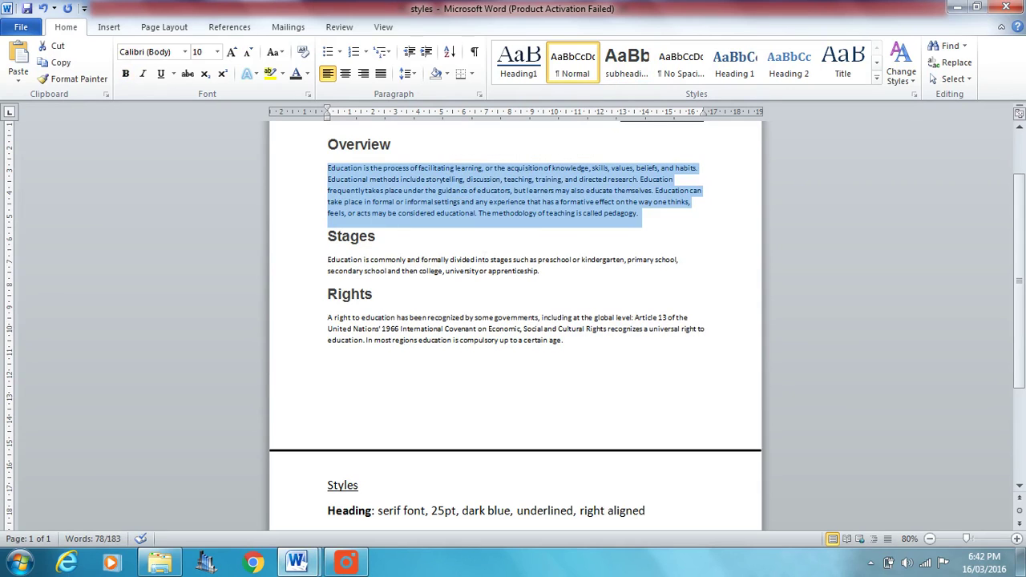
scroll(485, 259, "down", 1)
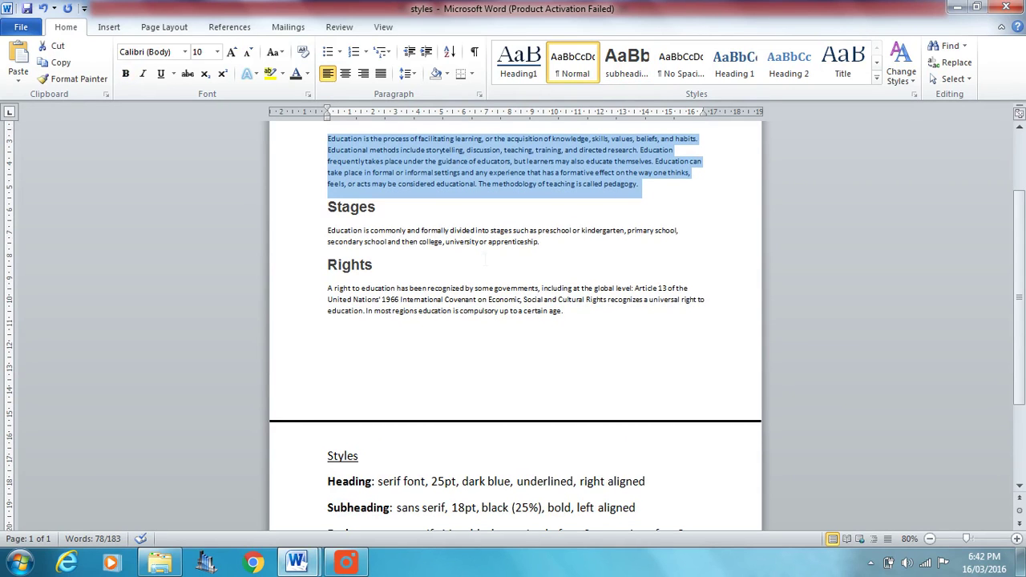
scroll(494, 306, "down", 1)
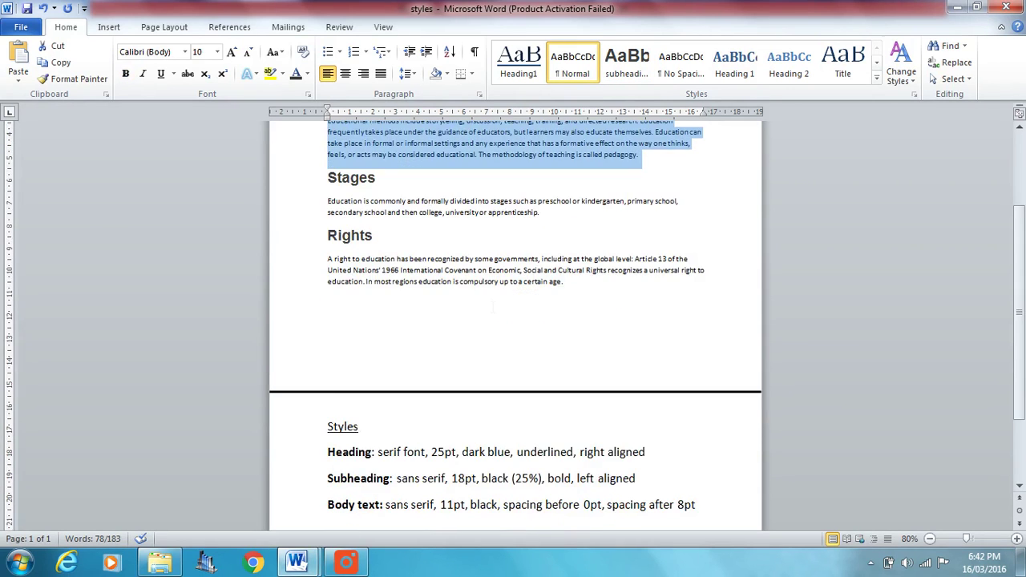
scroll(493, 300, "up", 2)
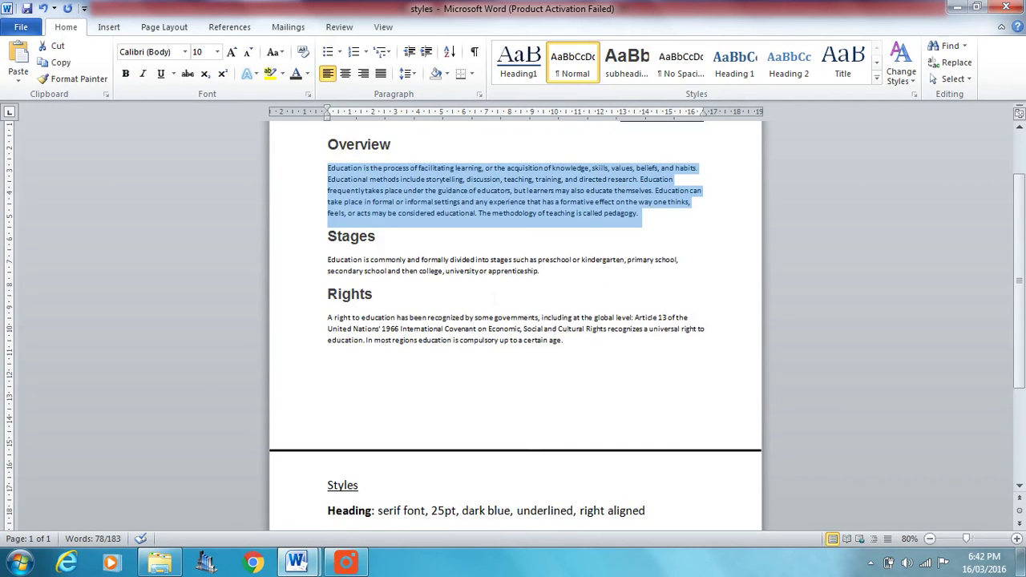
scroll(493, 298, "down", 2)
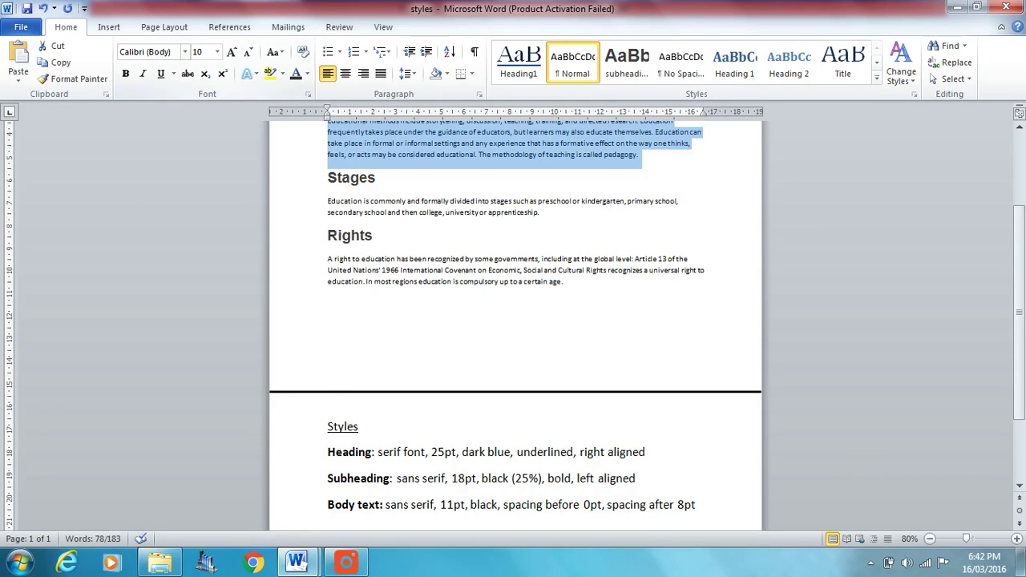
left_click(185, 52)
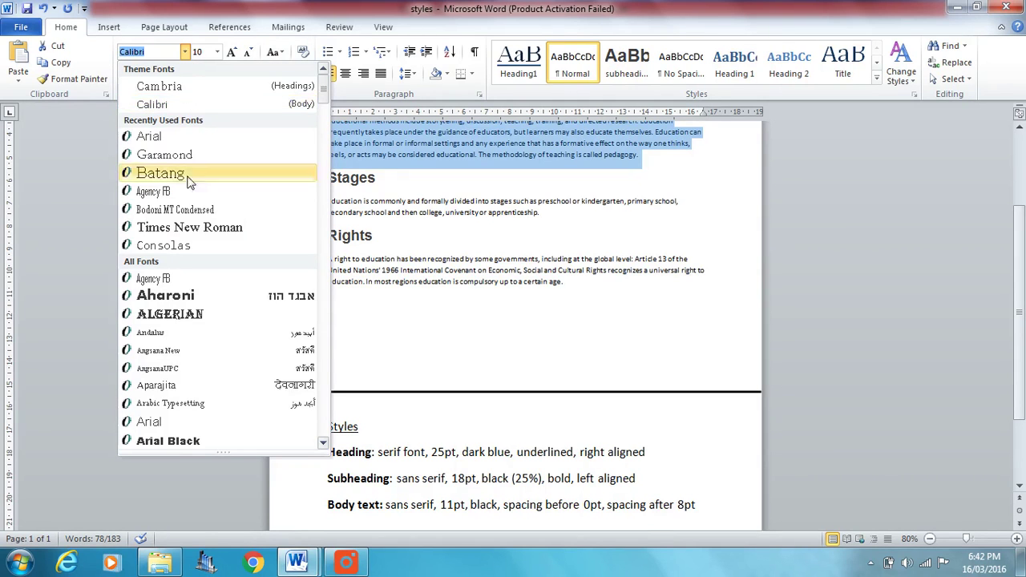
left_click(149, 136)
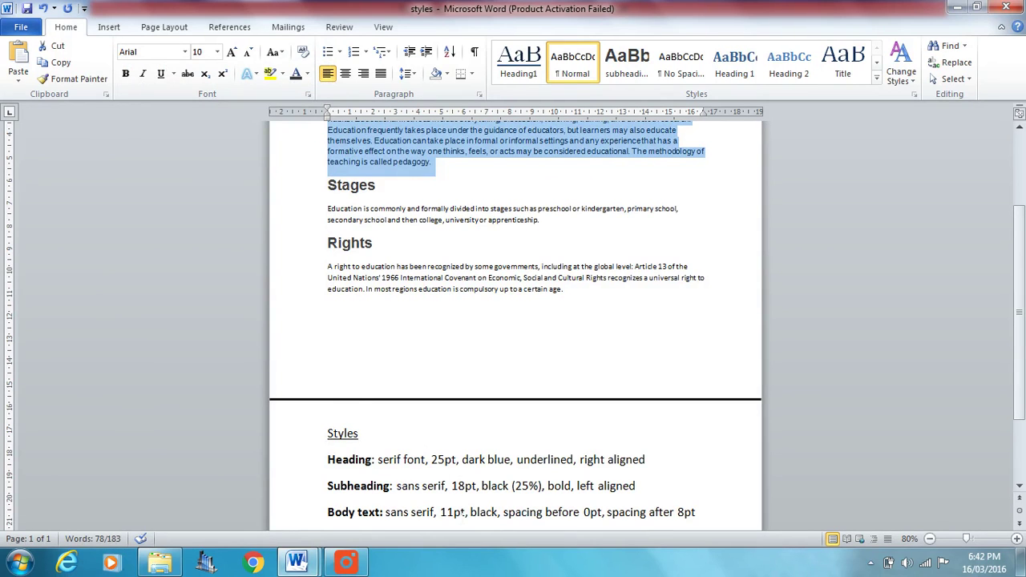
left_click(216, 52)
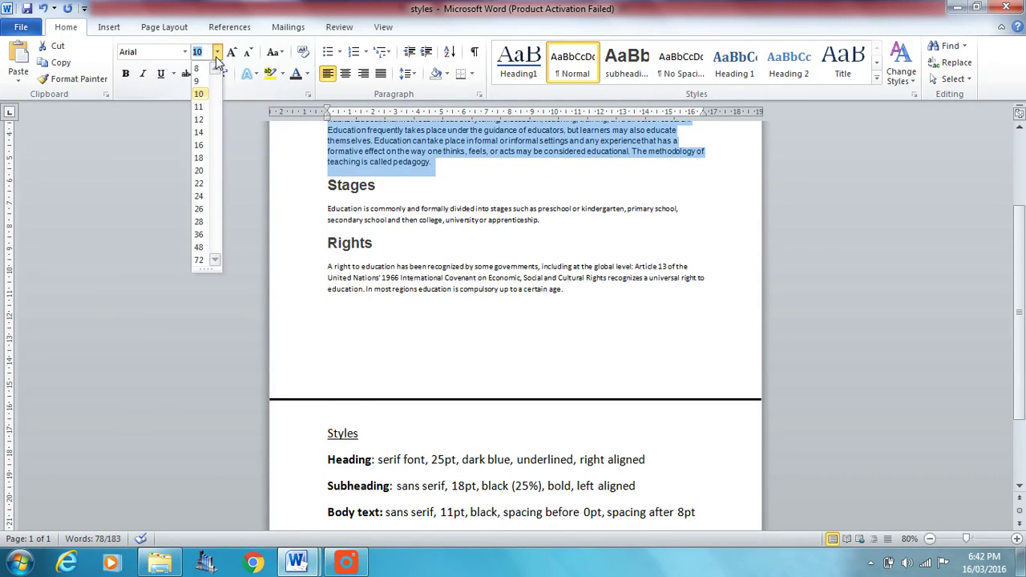
left_click(200, 107)
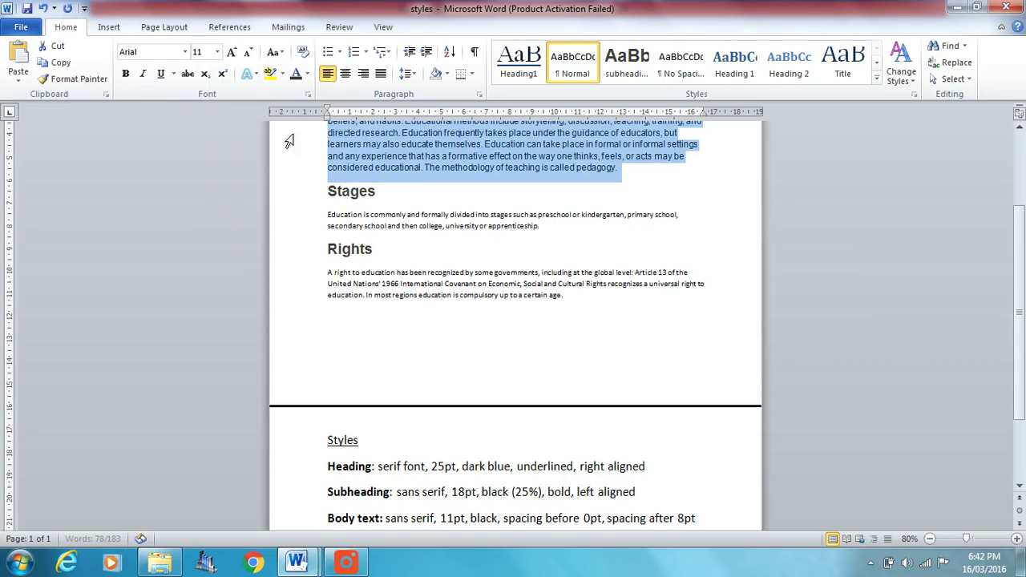
left_click(308, 76)
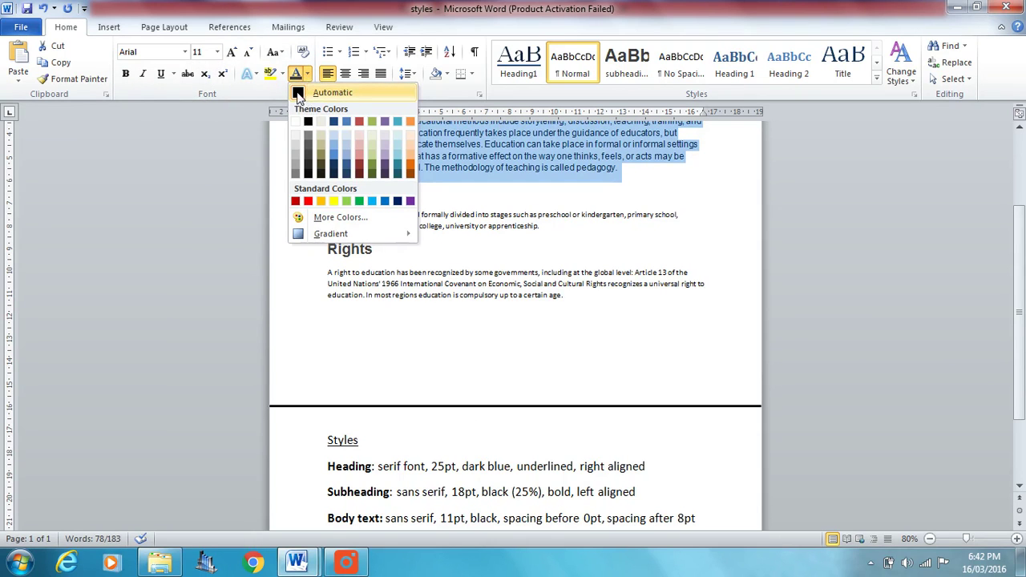
left_click(298, 93)
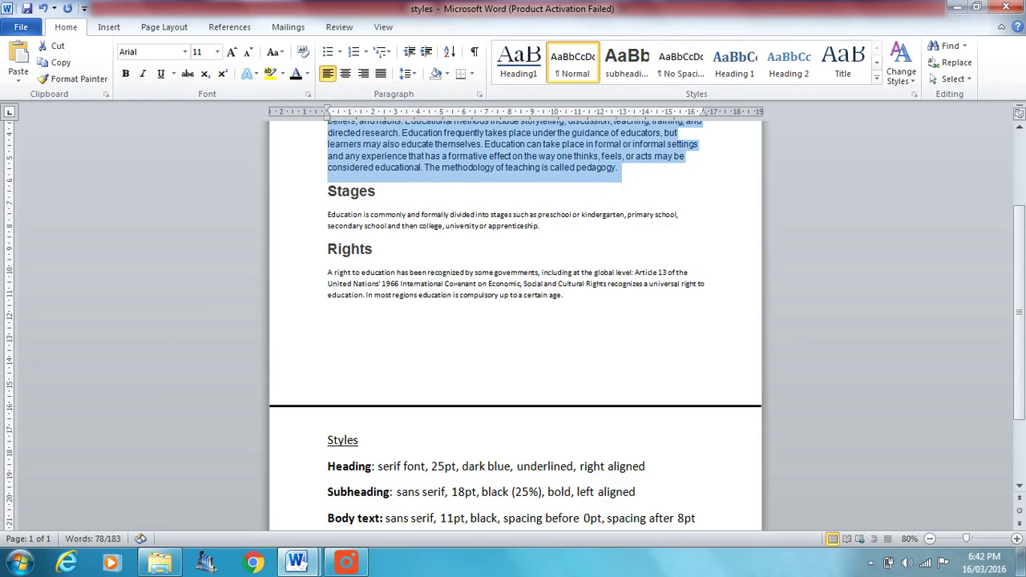
left_click(416, 78)
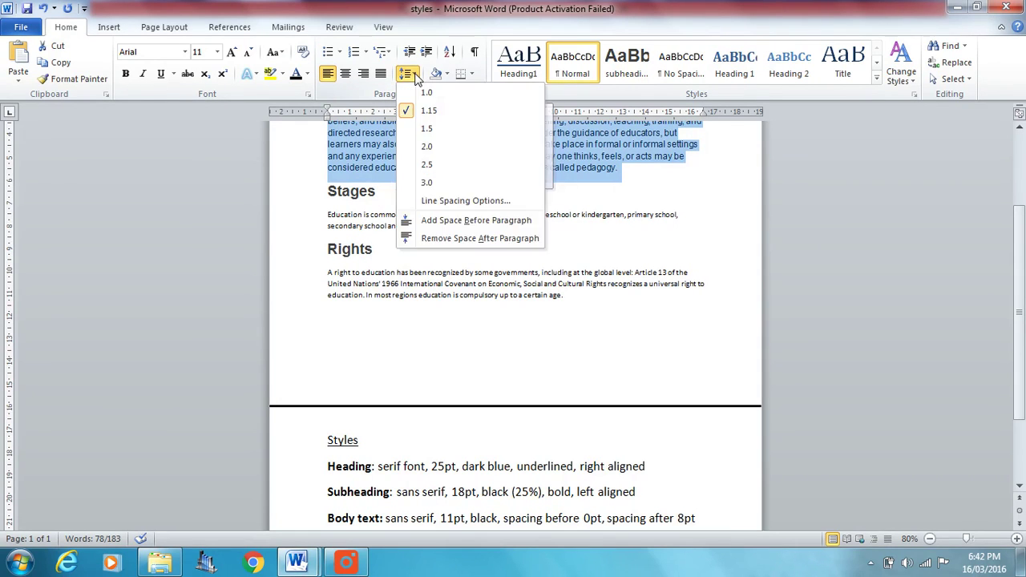
left_click(473, 204)
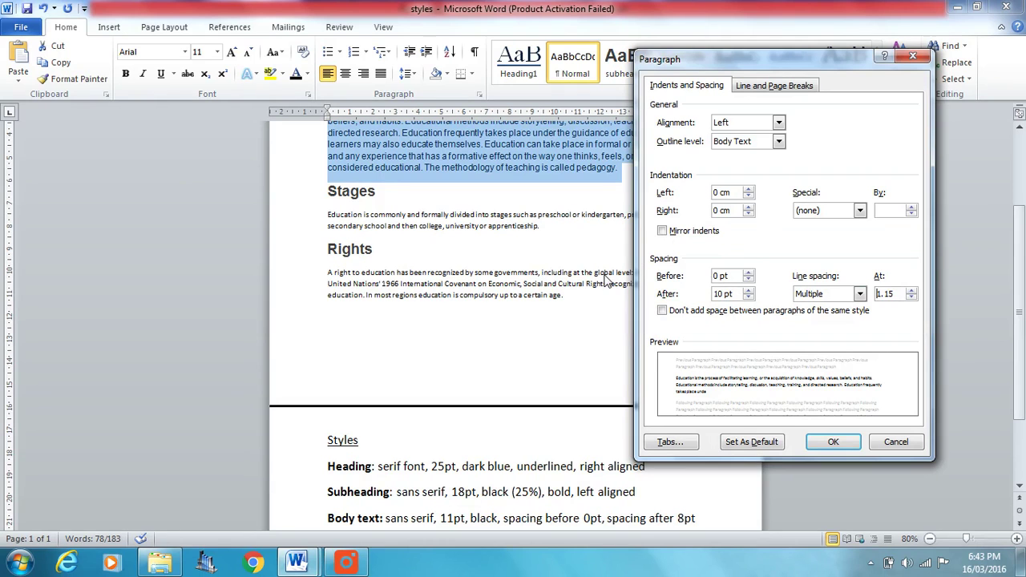
left_click(893, 442)
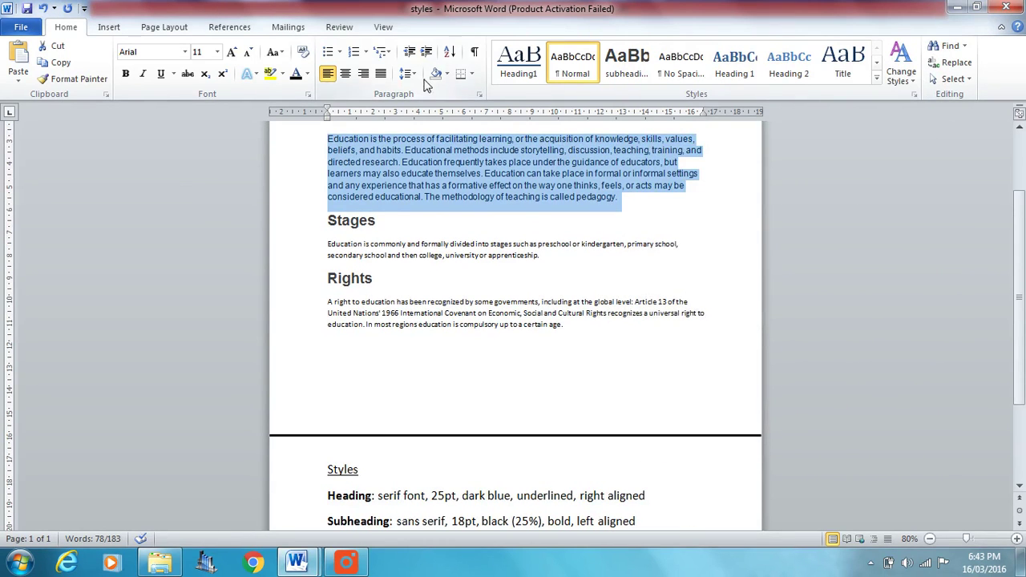
Set the spacing after the "Overview" body paragraph to 8 pt
left_click(415, 74)
left_click(444, 195)
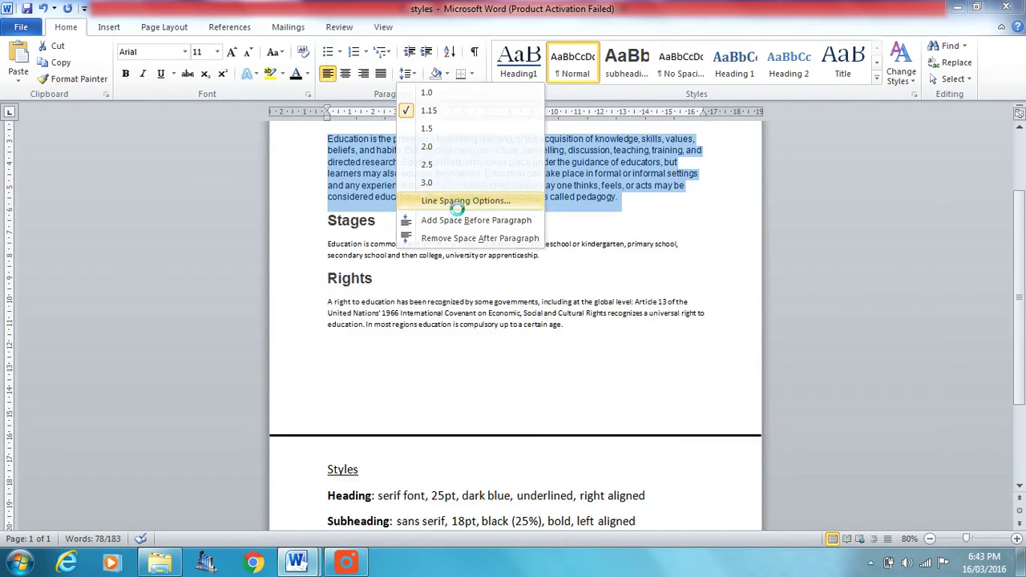
left_click_drag(764, 65, 826, 82)
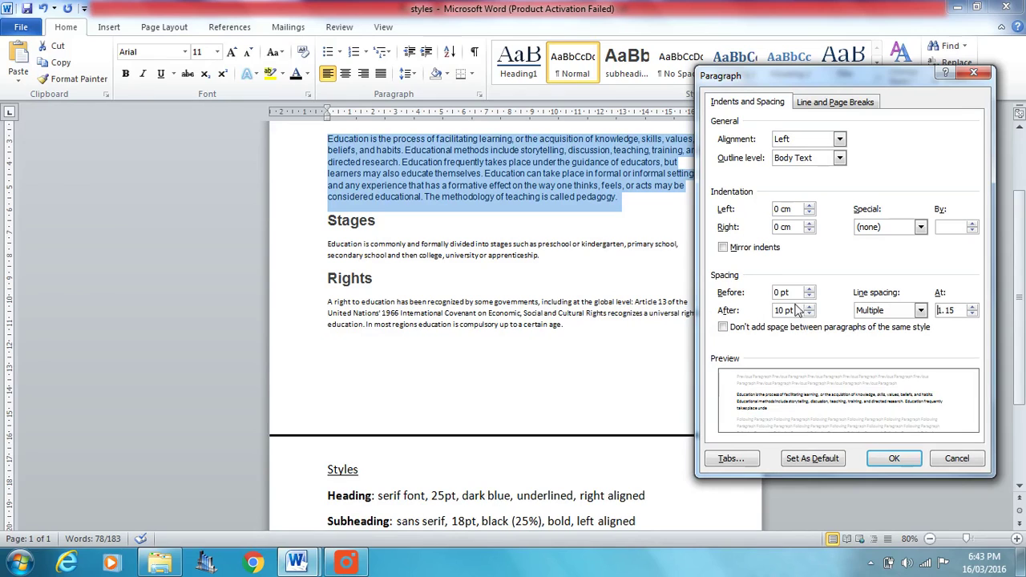
left_click_drag(791, 310, 774, 311)
type("8")
left_click(912, 460)
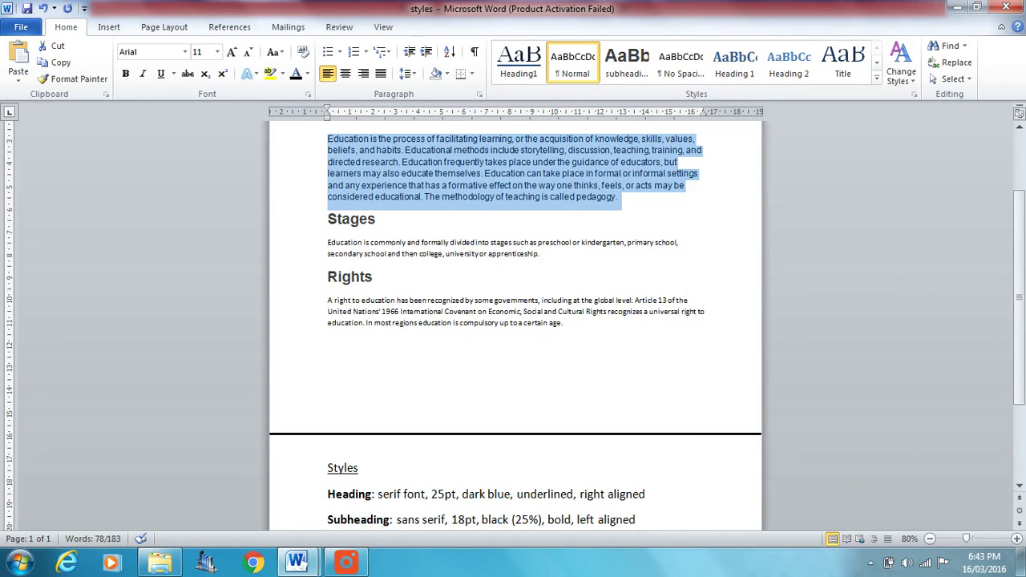
Save the formatting of the "Overview" body paragraph as a new quick style named "bodytext"
scroll(502, 218, "down", 1)
scroll(502, 218, "up", 2)
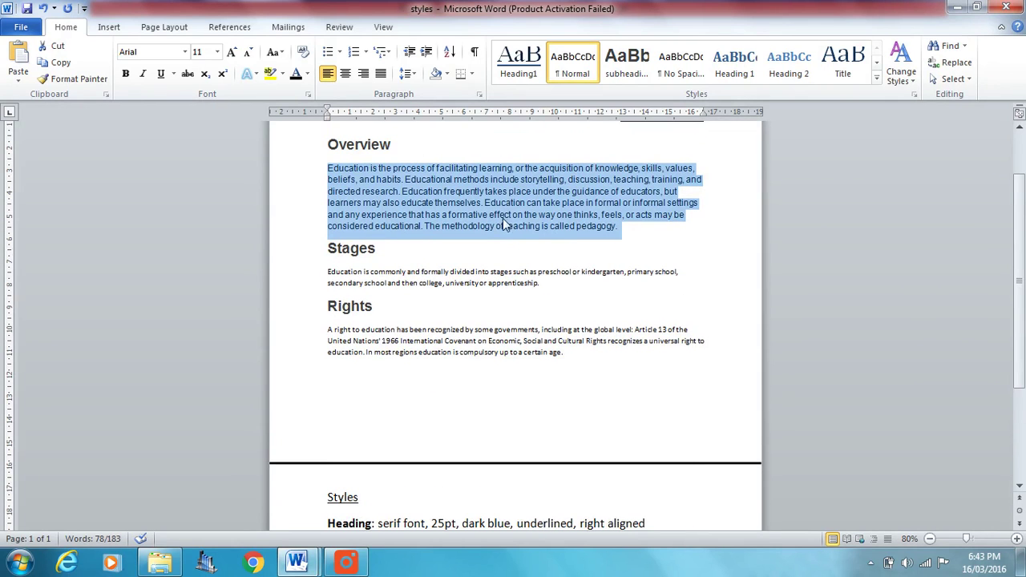
left_click(877, 81)
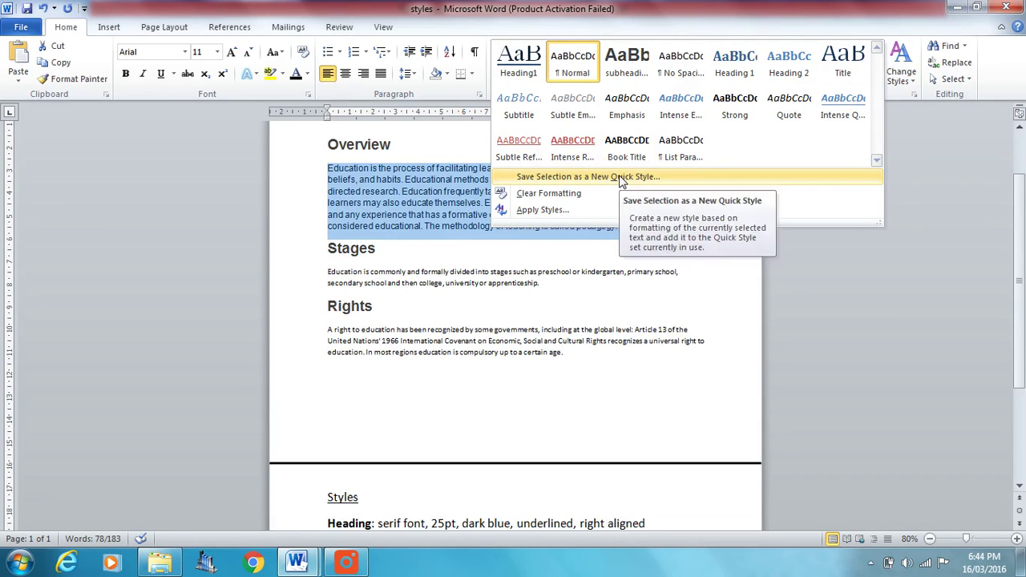
left_click(613, 183)
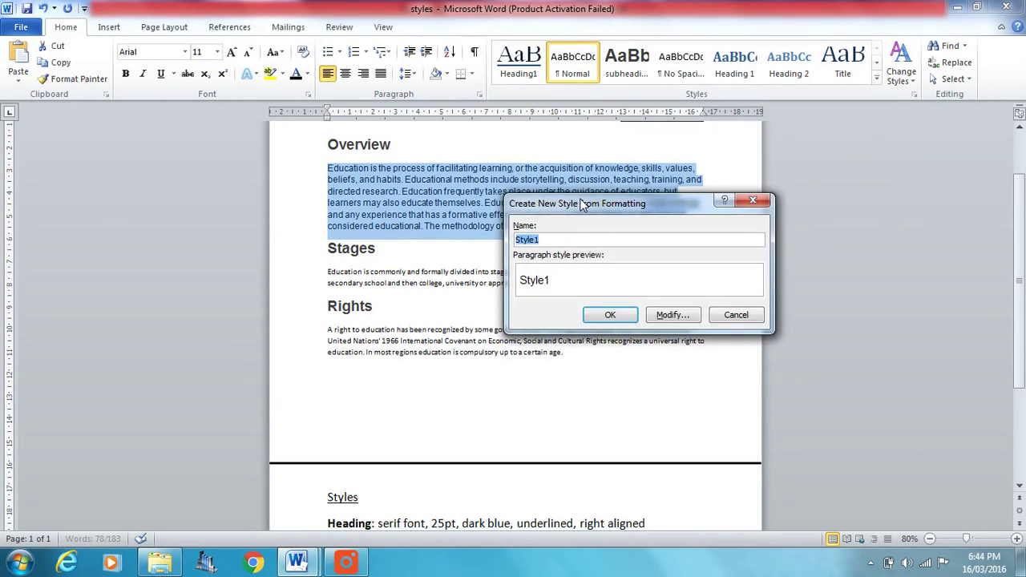
left_click_drag(577, 201, 186, 276)
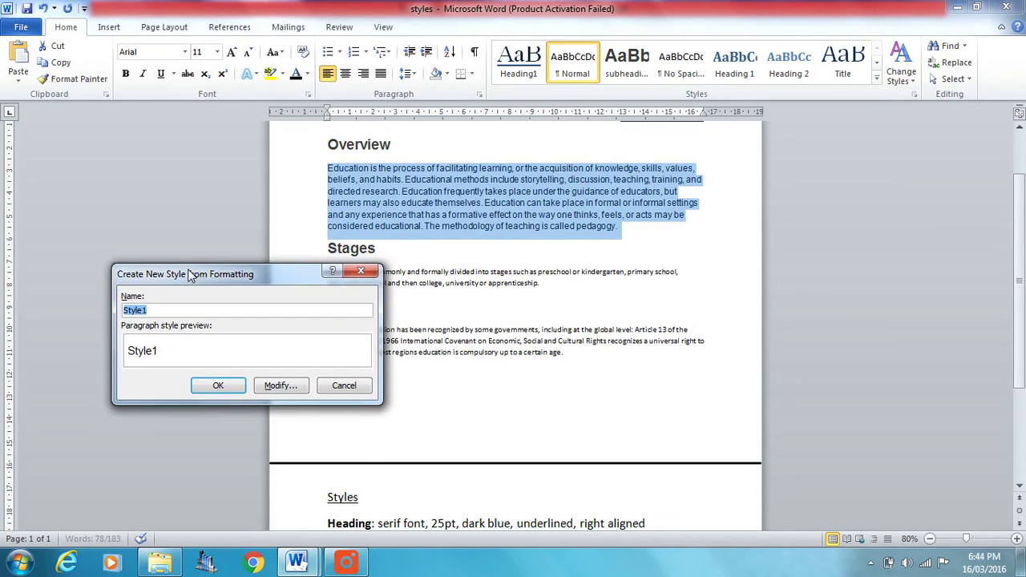
type("bodytext")
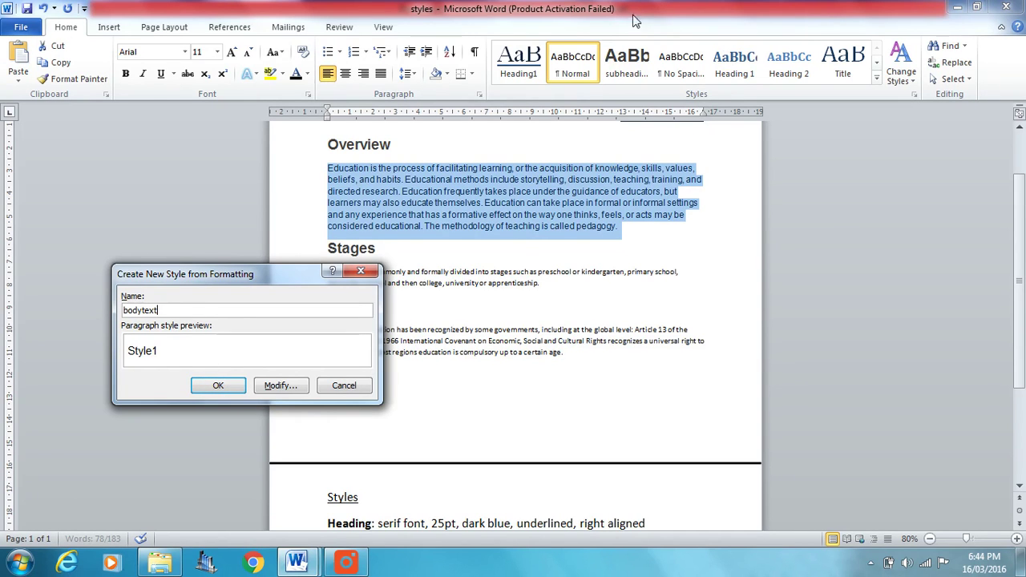
left_click(219, 387)
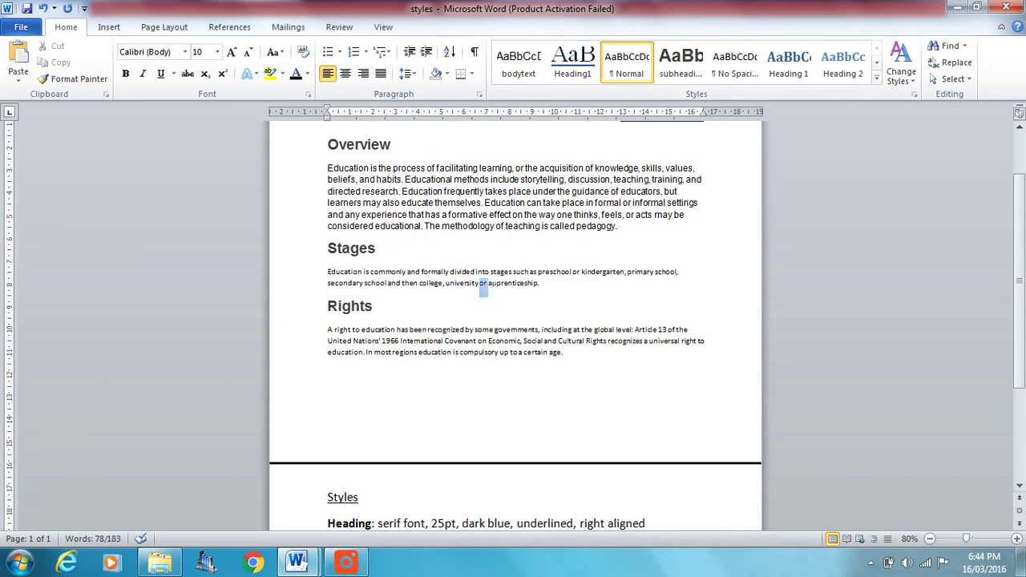
Apply the bodytext style to the body paragraphs under "Stages" and "Rights"
triple_click(543, 282)
left_click(523, 72)
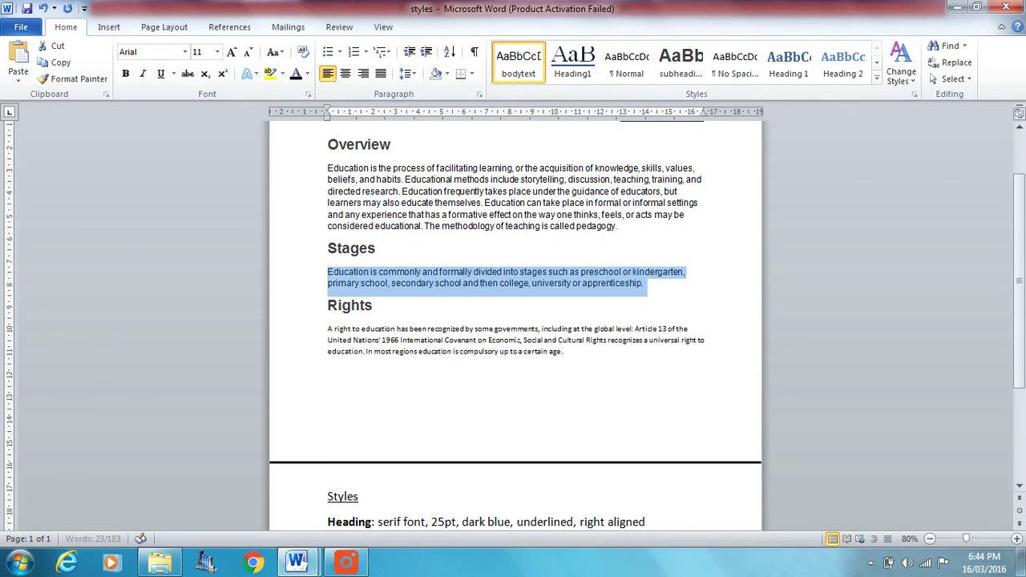
triple_click(510, 340)
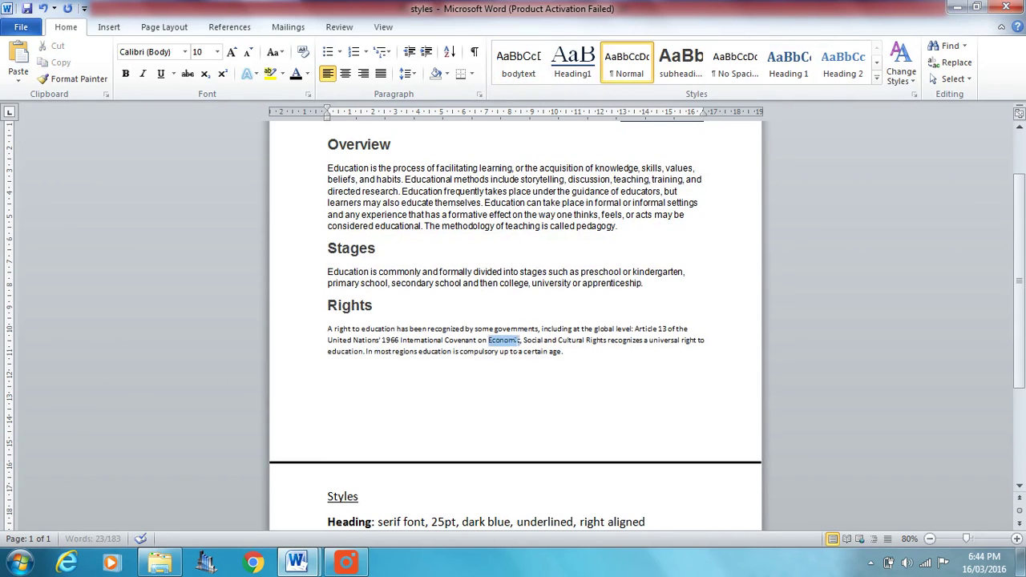
left_click(521, 72)
left_click(583, 375)
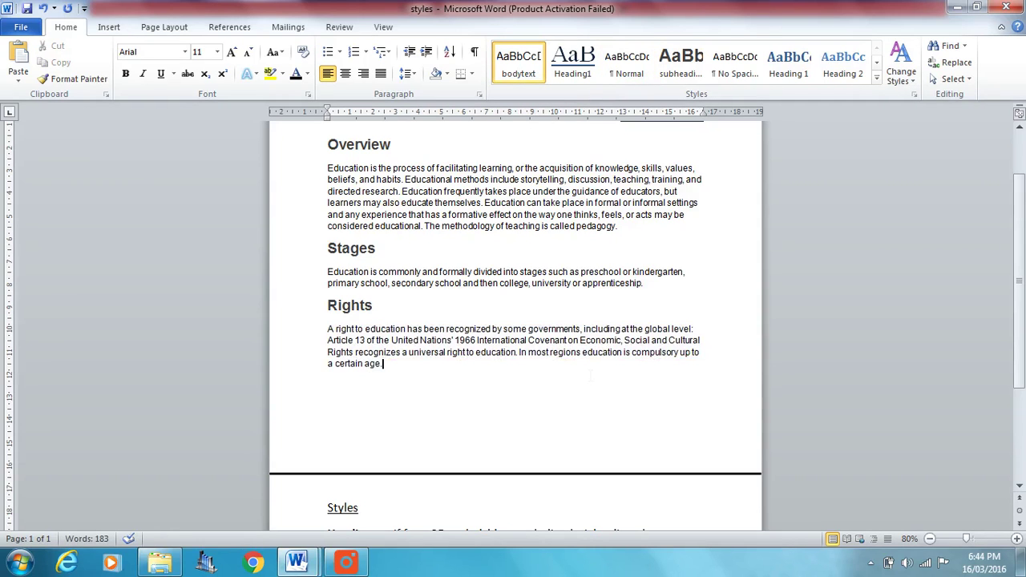
Review the formatted document and its style specifications, and consult the numbered Styles instructions in the Document1 window before returning
scroll(583, 375, "down", 2)
scroll(587, 386, "up", 1)
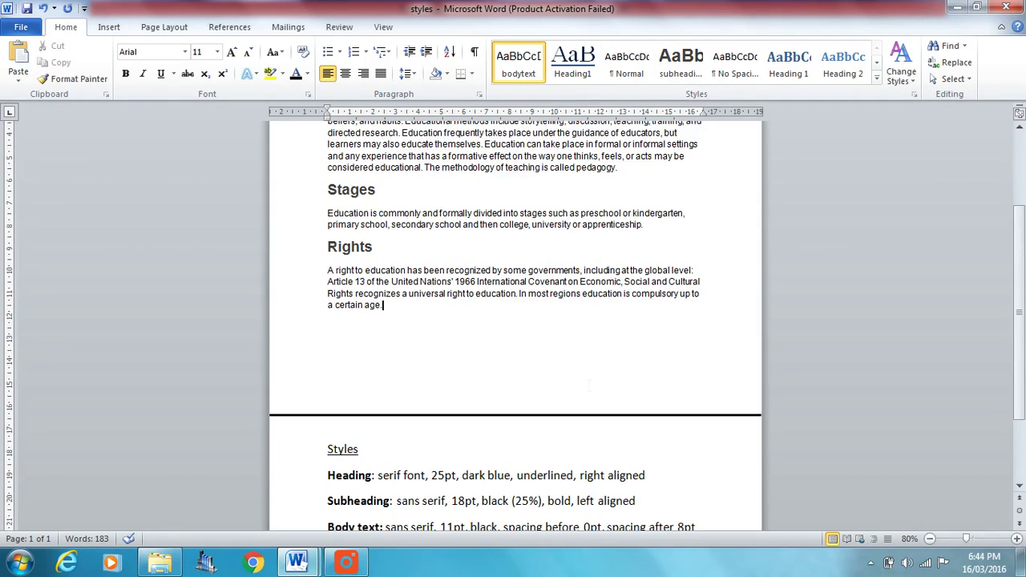
scroll(589, 385, "up", 3)
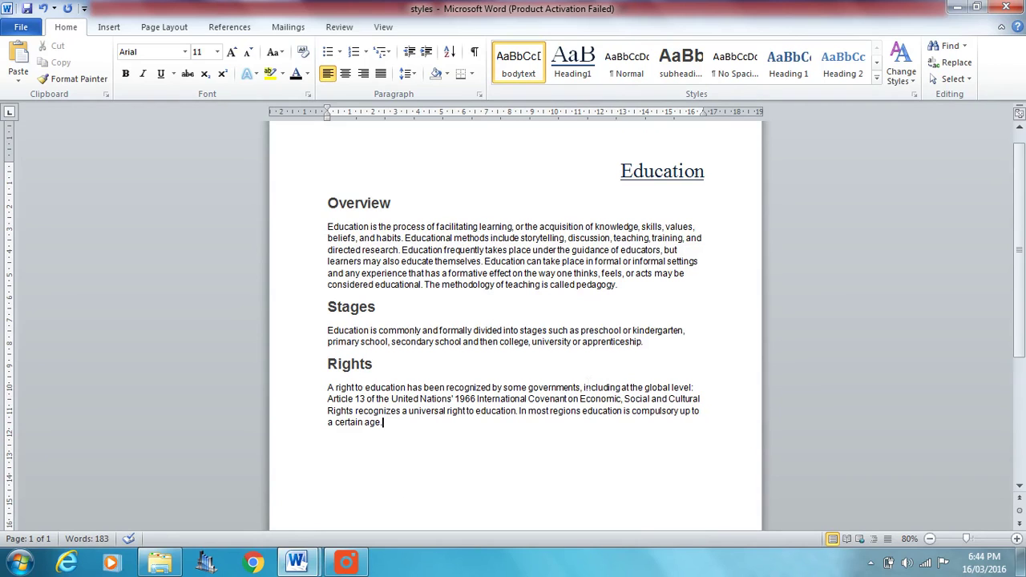
key("super+Tab")
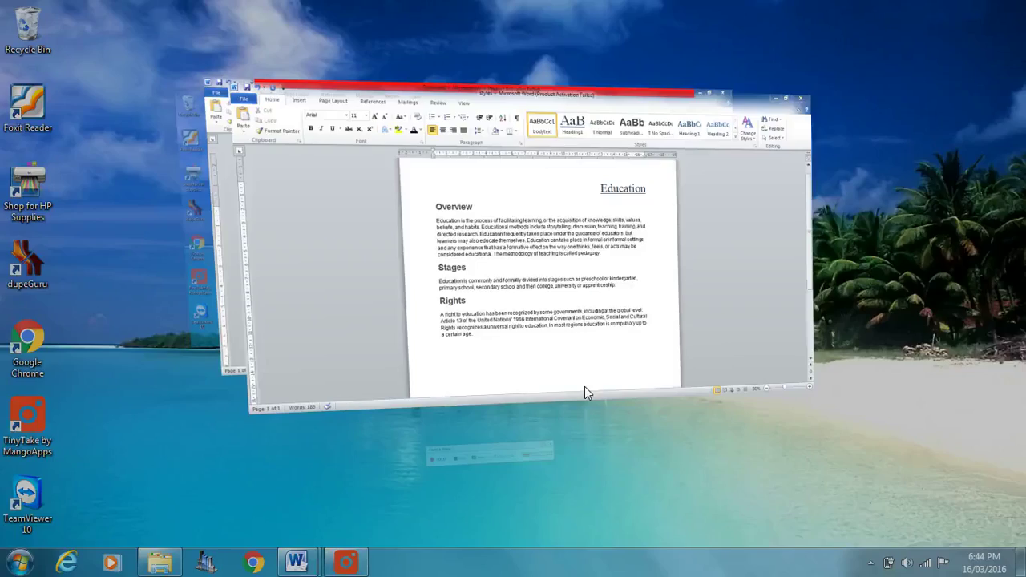
key("super+Tab")
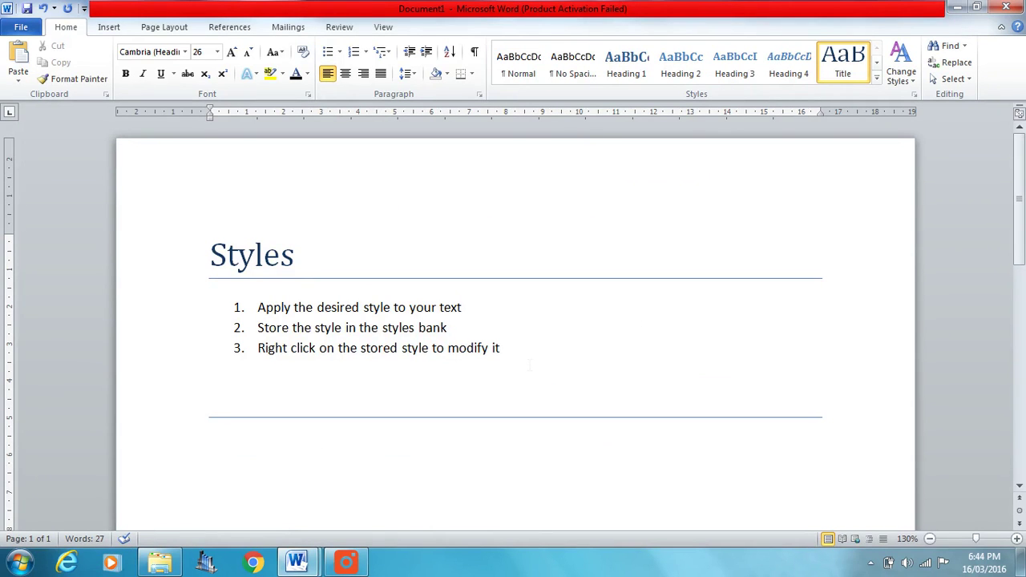
key("super+Tab")
key("super+Tab")
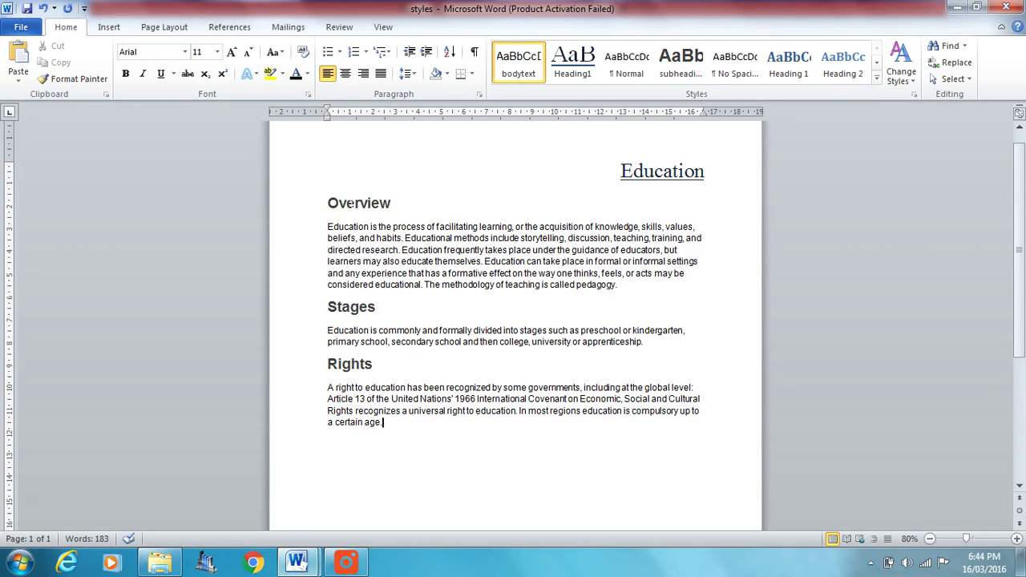
Modify the subheading1 style to use the standard red font color and underlining
double_click(356, 204)
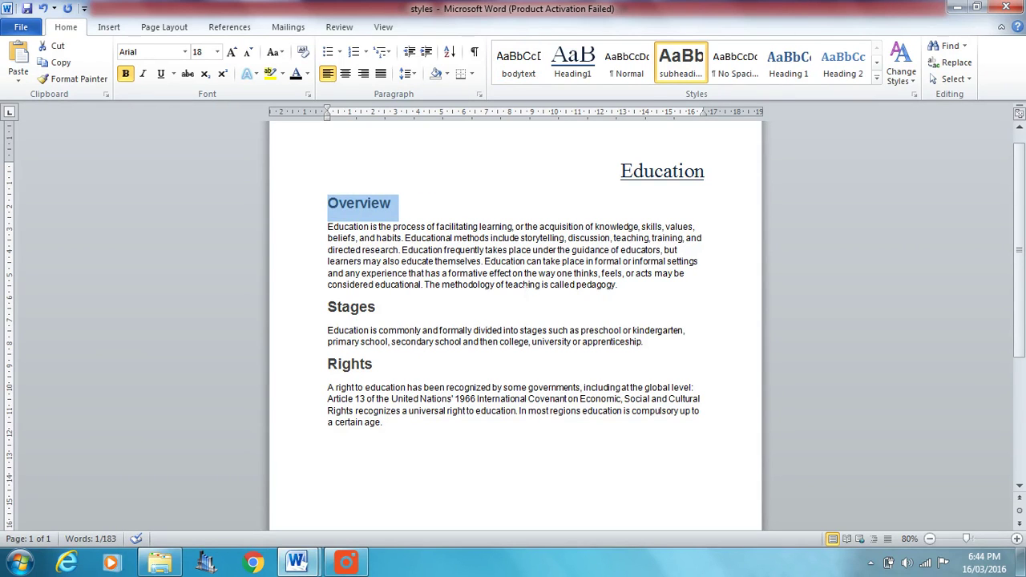
left_click(396, 206)
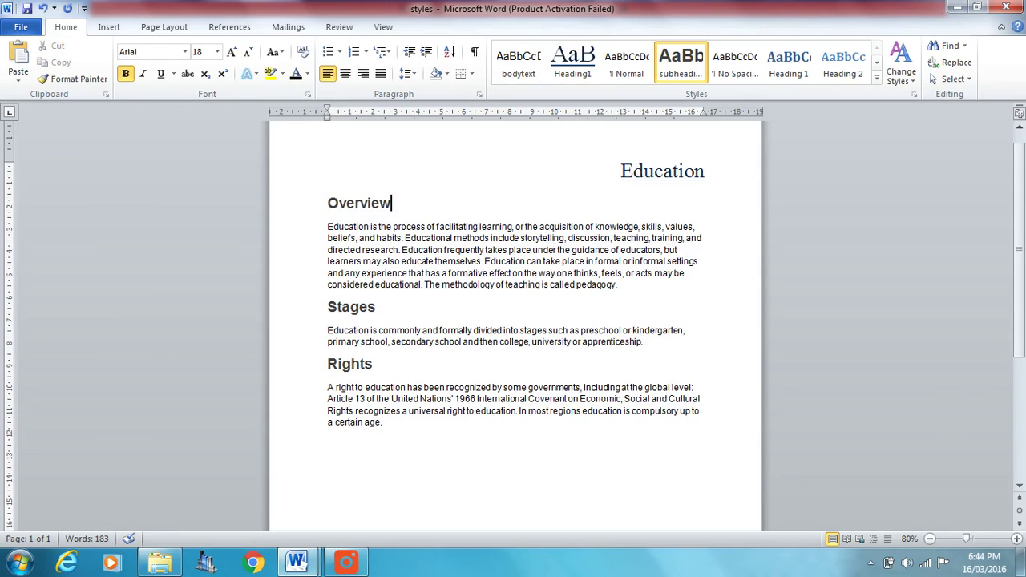
right_click(683, 65)
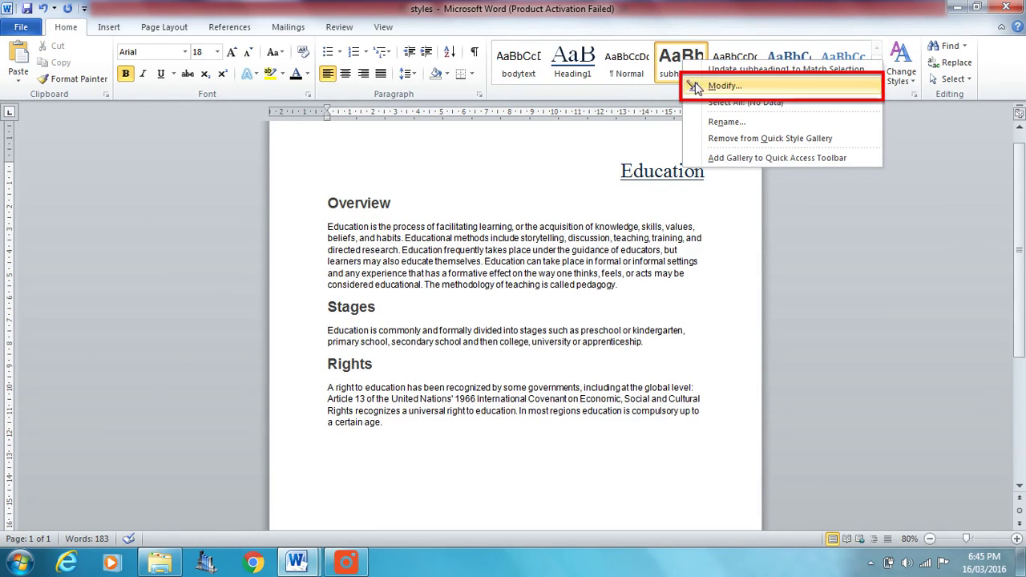
left_click(724, 86)
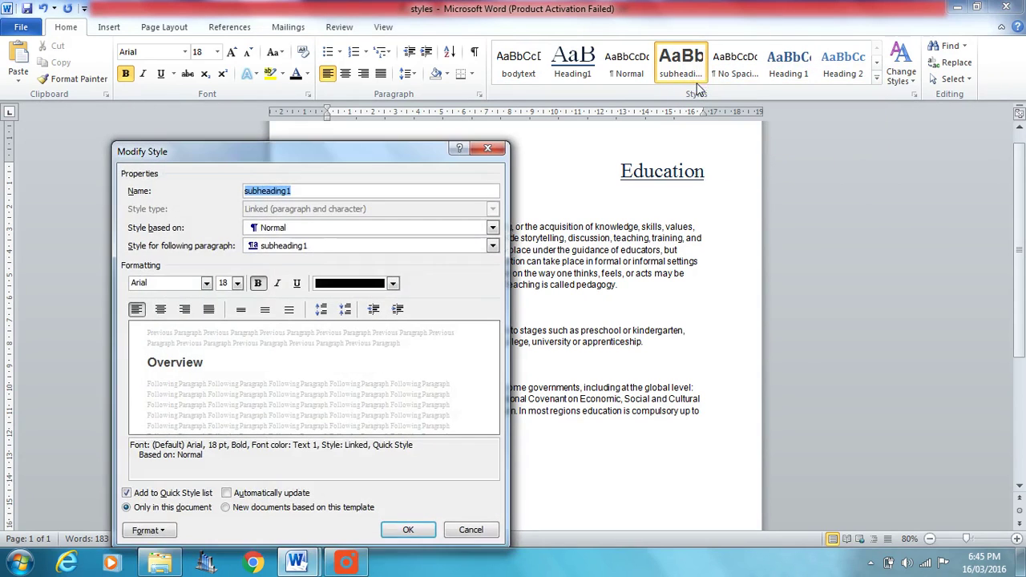
left_click_drag(404, 149, 850, 54)
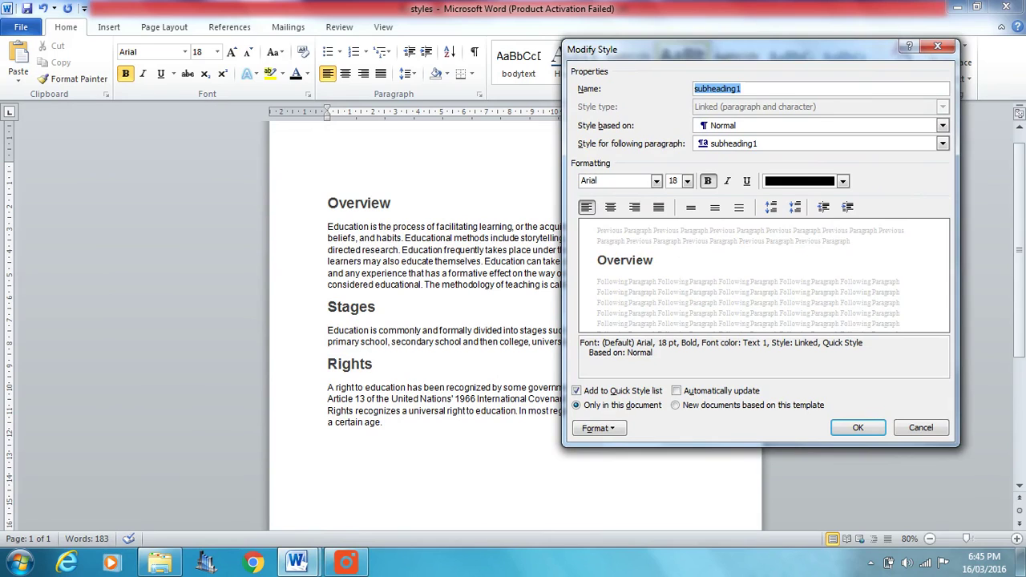
left_click(843, 182)
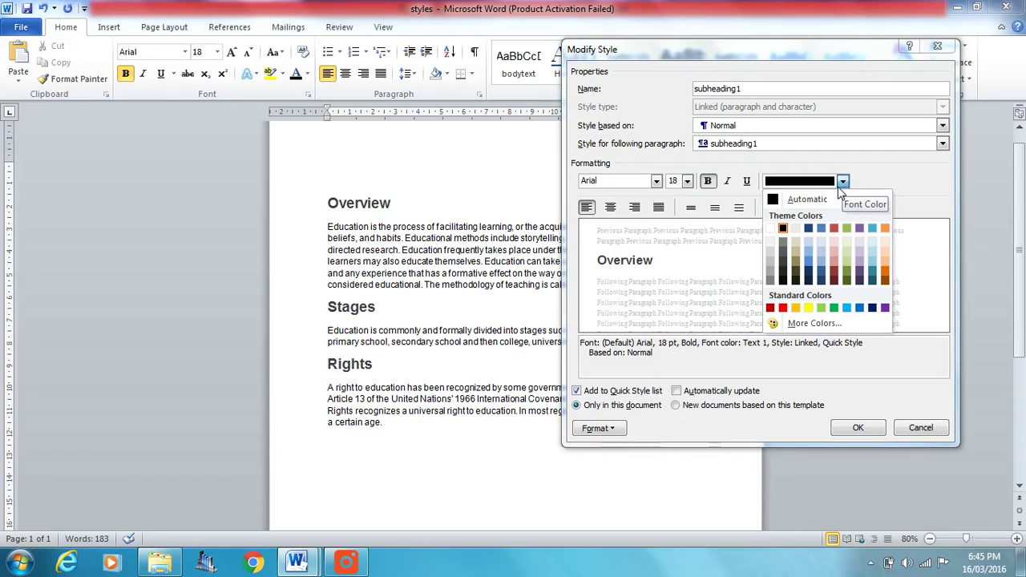
left_click(783, 308)
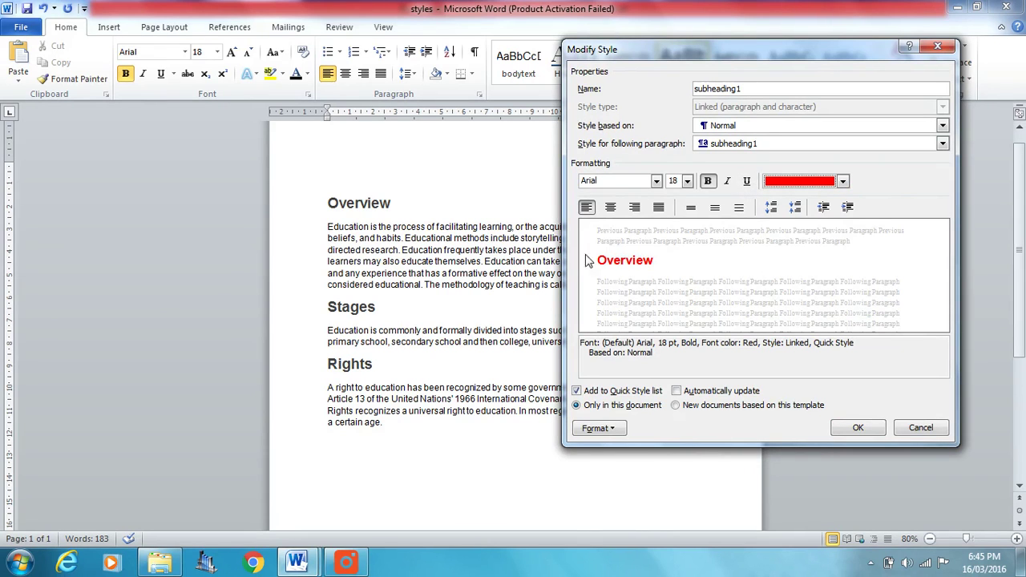
left_click(747, 182)
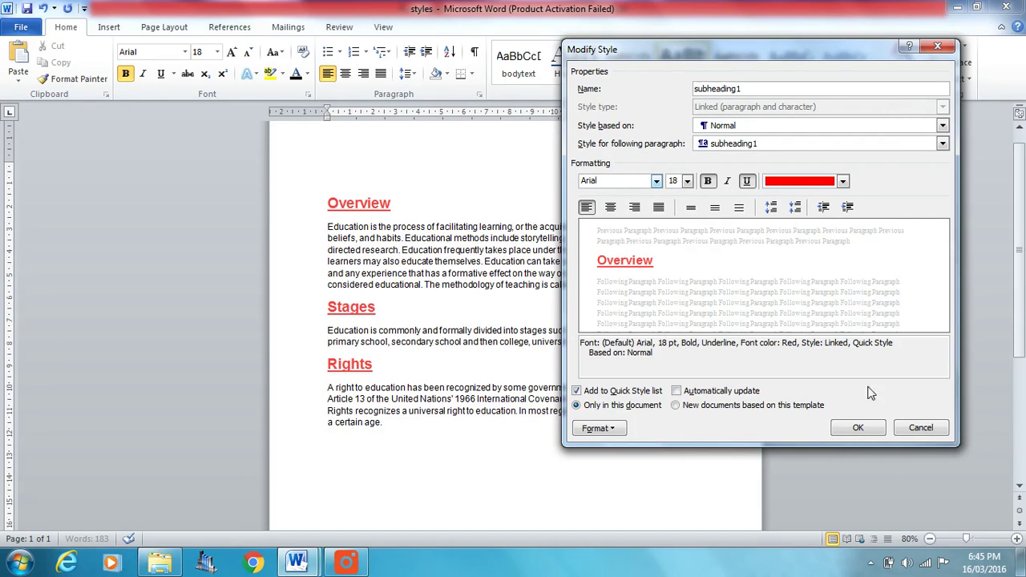
left_click(857, 428)
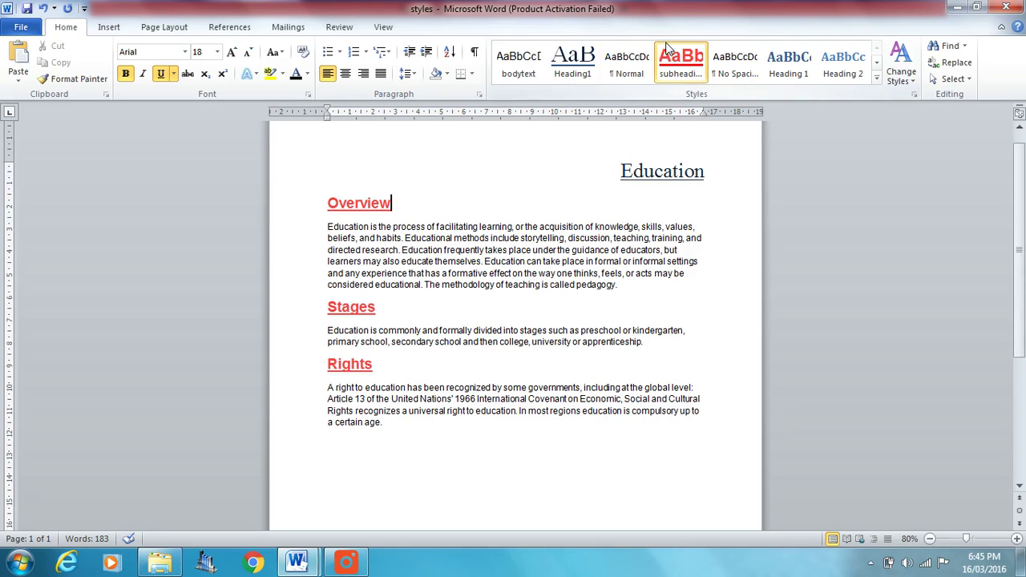
left_click(680, 63)
scroll(515, 321, "down", 3)
scroll(515, 320, "up", 3)
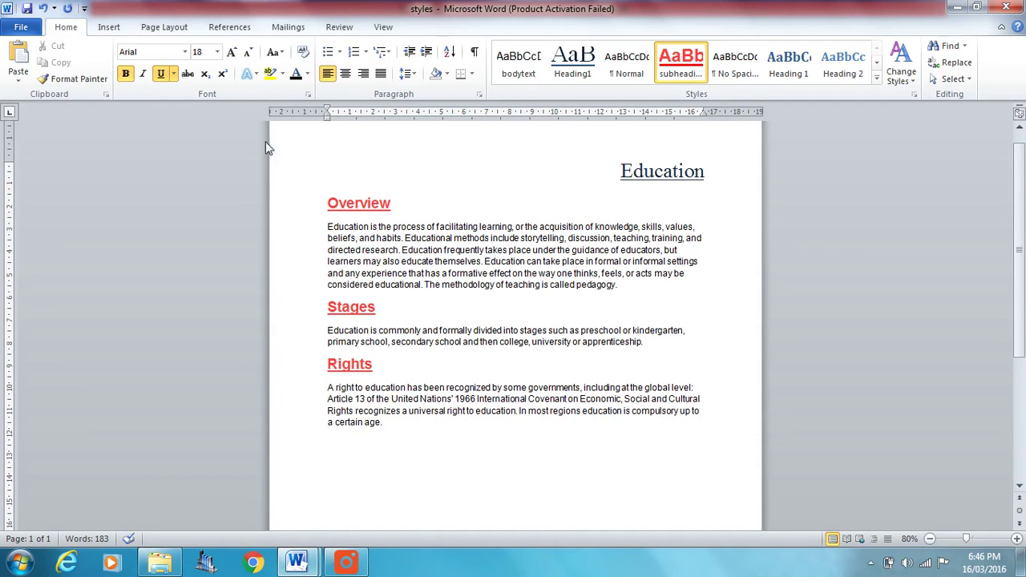
left_click(347, 561)
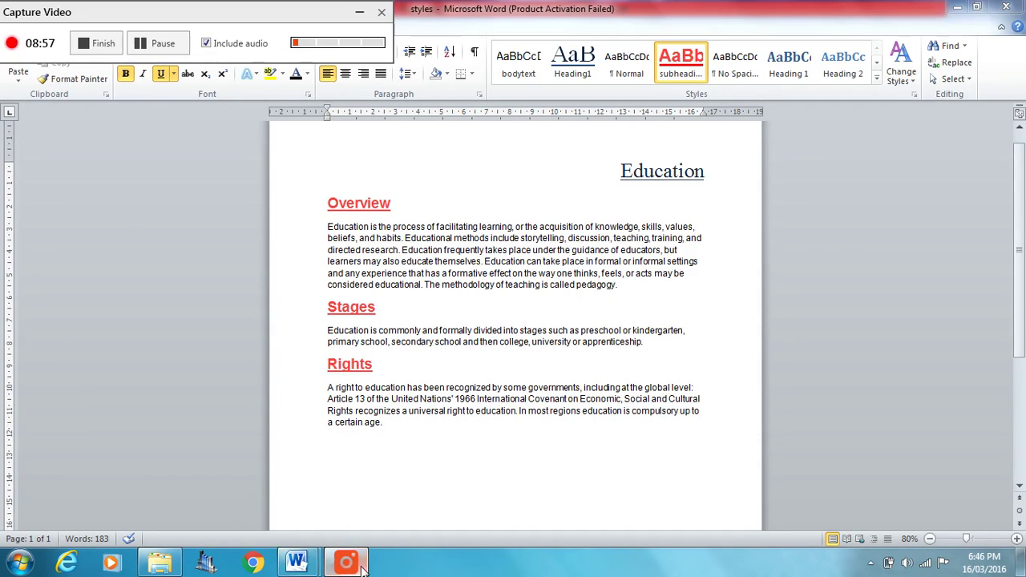